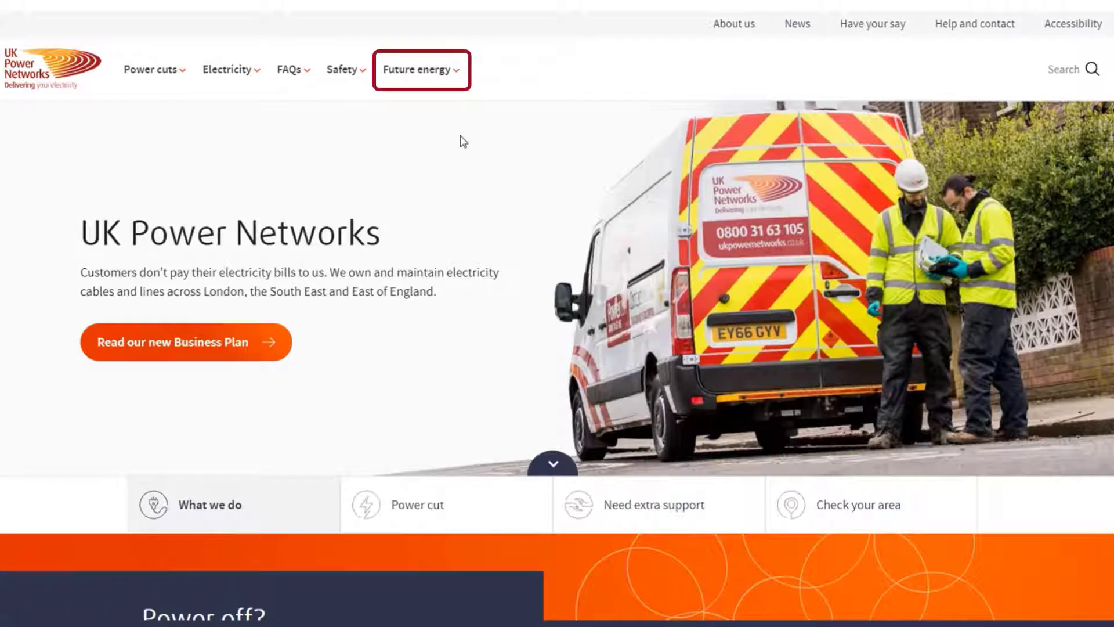
# Go to the Open Data Portal from the Future energy menu's Data and digitalisation section.
pyautogui.click(423, 75)
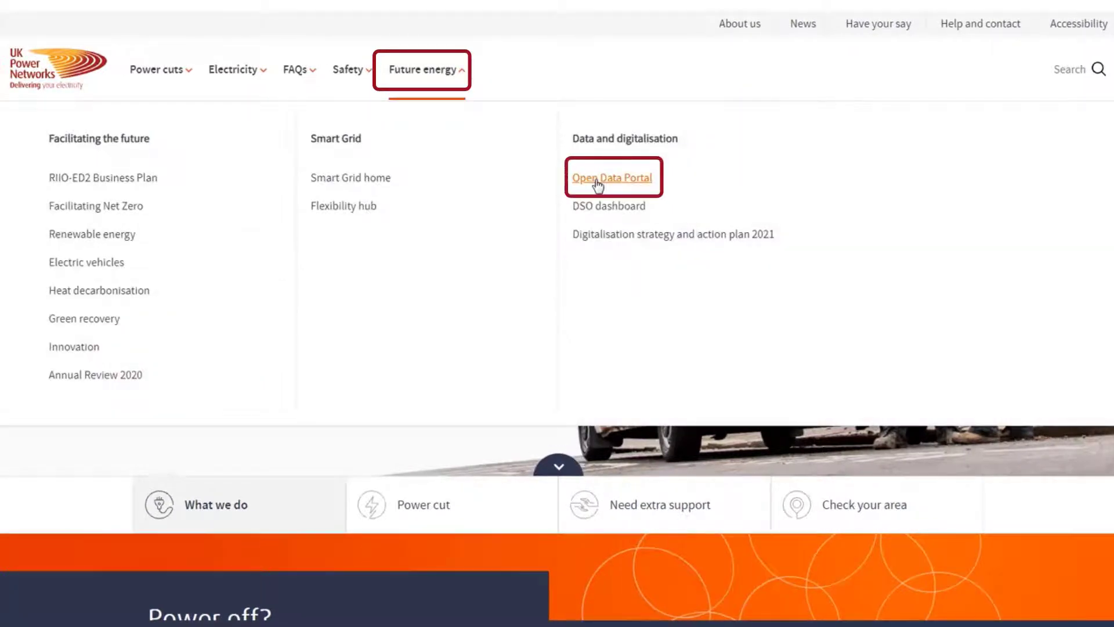
pyautogui.click(598, 182)
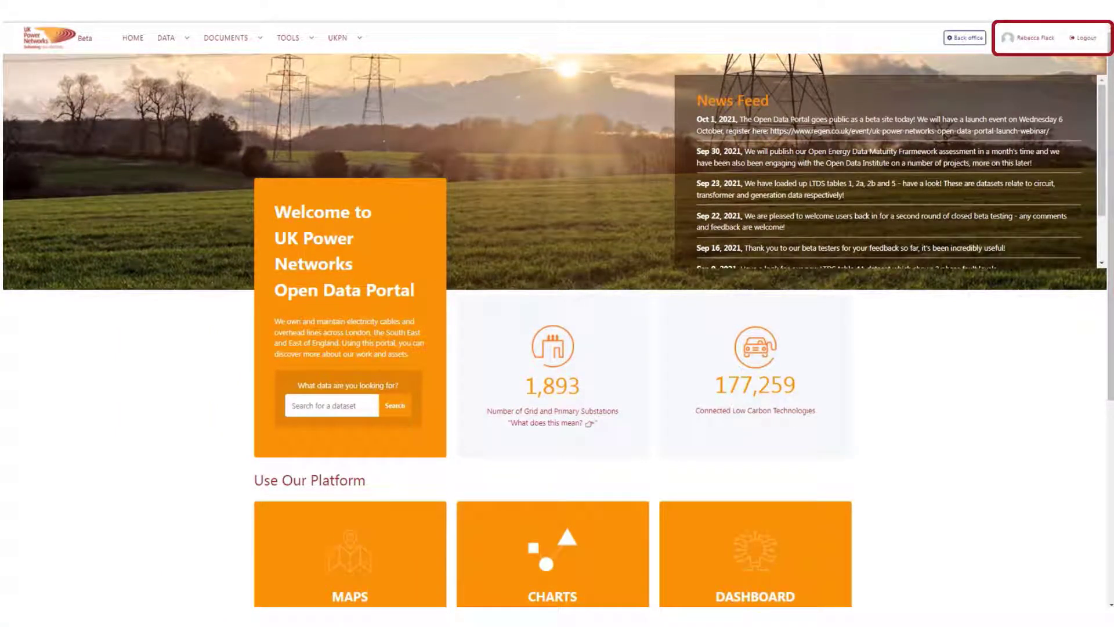
pyautogui.click(1035, 38)
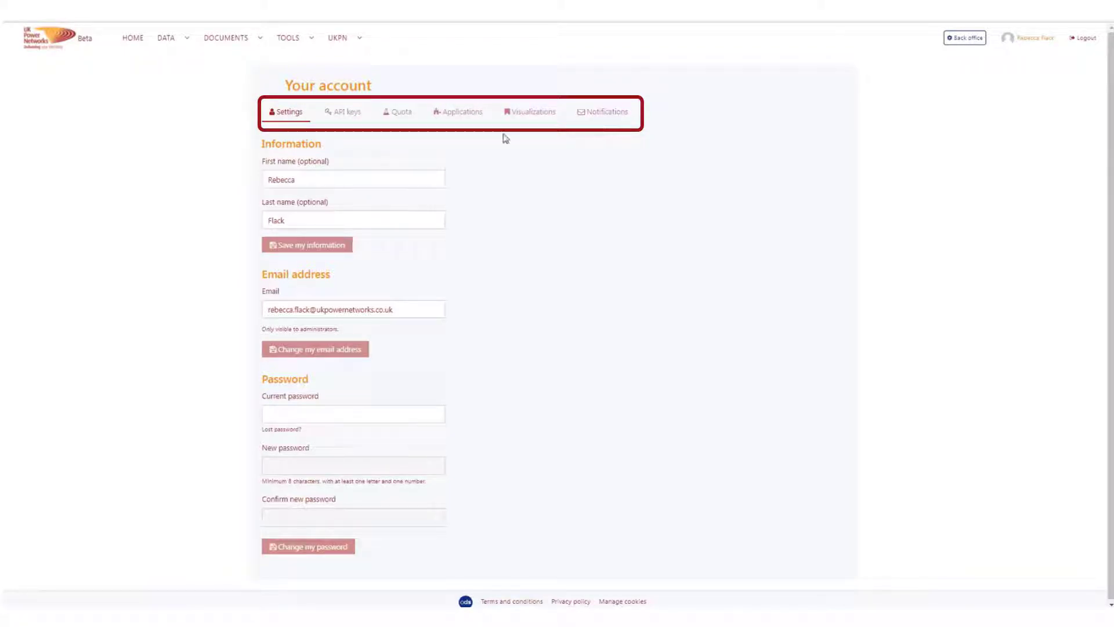
pyautogui.click(530, 112)
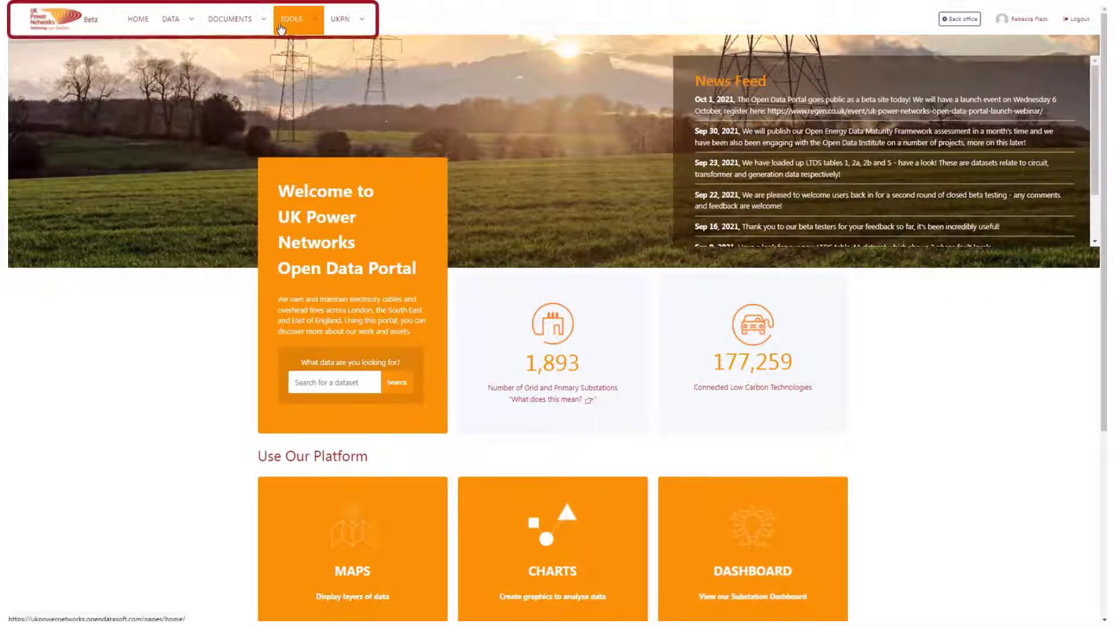
# Open the Find Your Grid and Primary Substation dashboard from the portal's Dashboard tile.
pyautogui.click(800, 547)
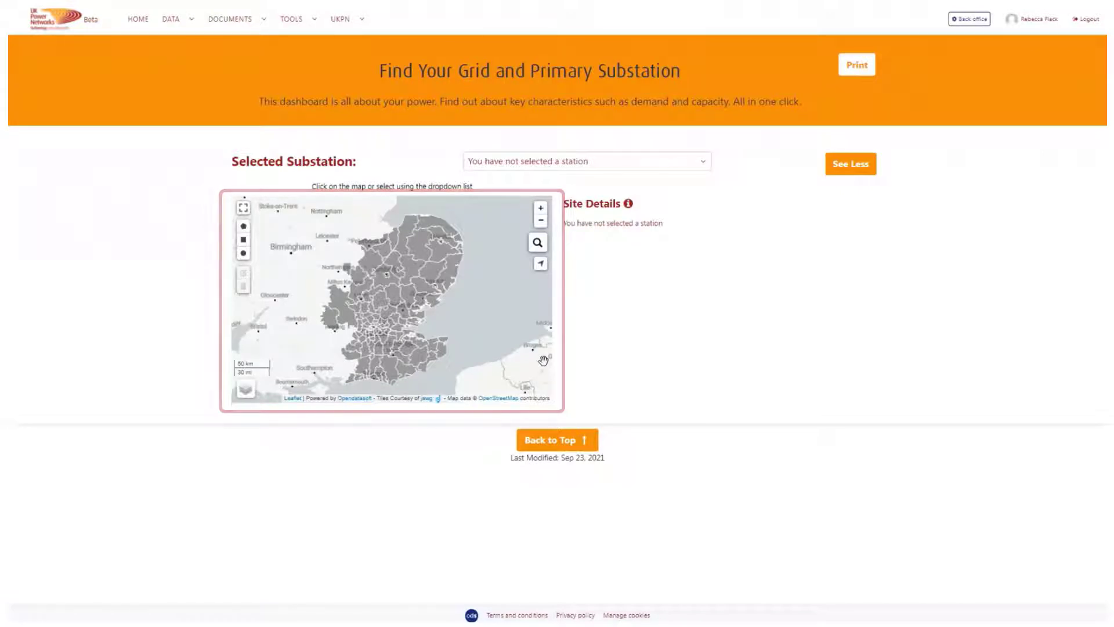
# Search 'Kimm' and select KIMMS BELT PRIMARY 33/11kV as the substation.
pyautogui.click(555, 169)
pyautogui.write('Kimm')
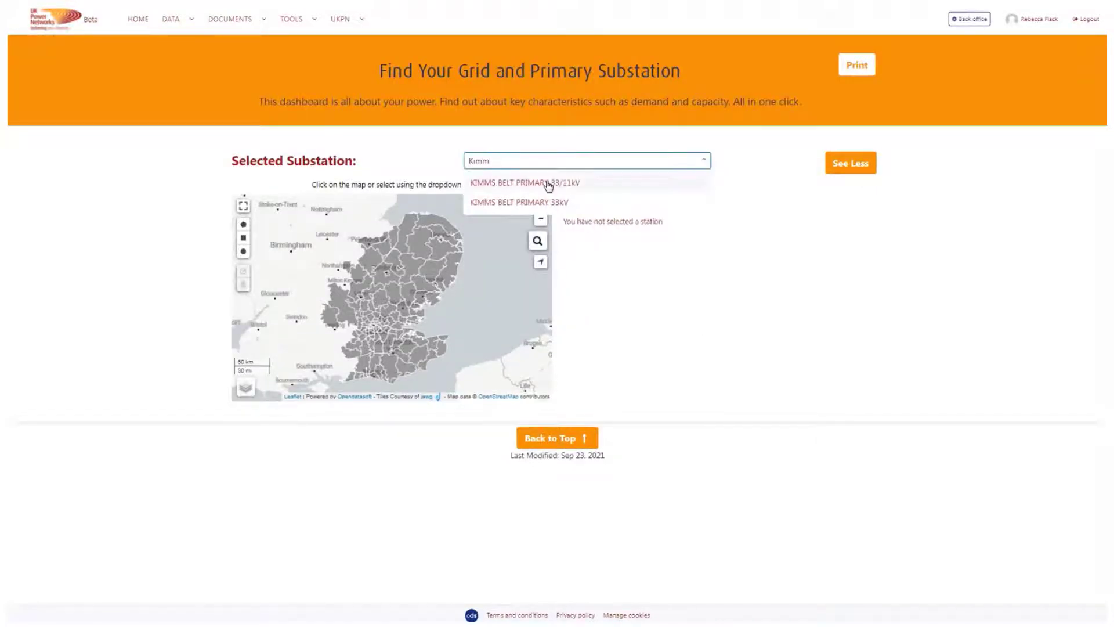
pyautogui.click(548, 183)
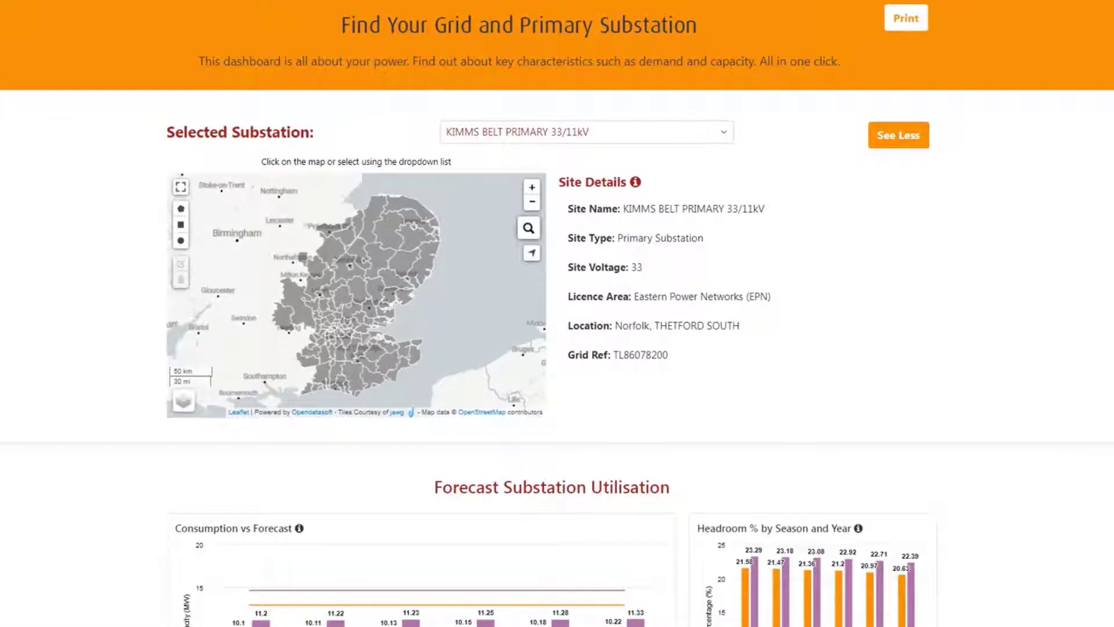
# Scroll through the substation's utilisation, generation, power-quality and fault-level charts.
pyautogui.scroll(-4, 1087, 483)
pyautogui.scroll(-2, 557, 314)
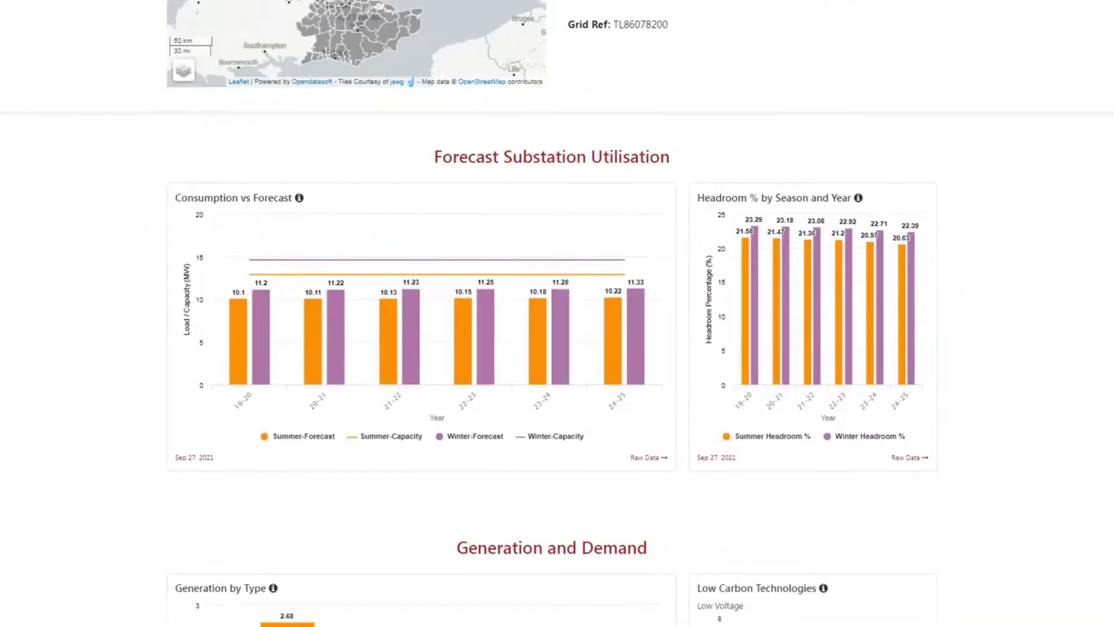
pyautogui.scroll(-4, 557, 313)
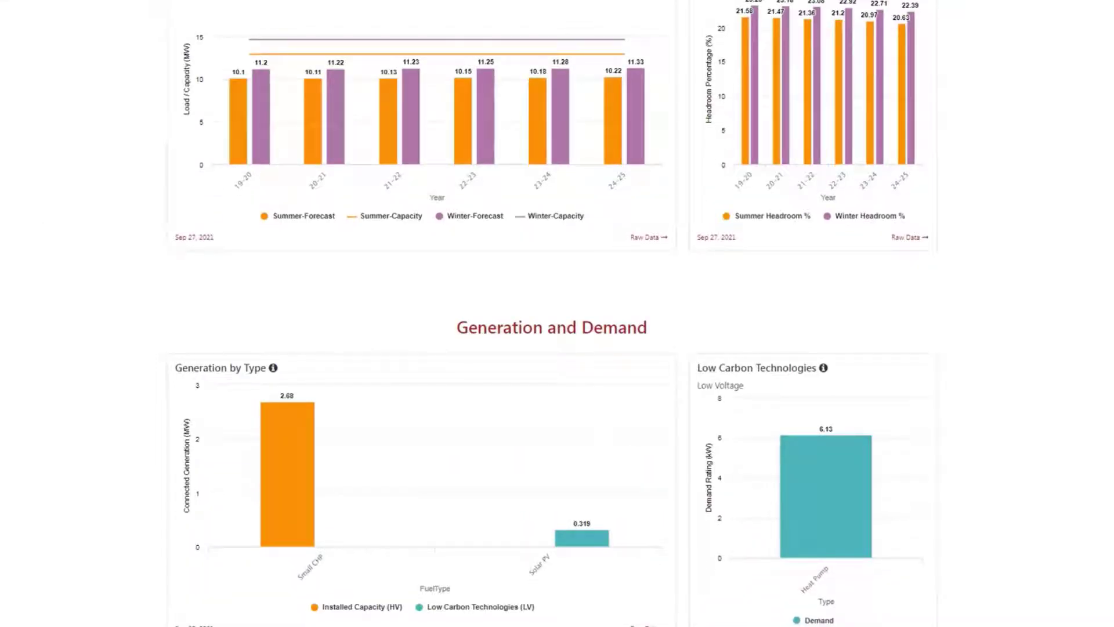
pyautogui.scroll(-8, 557, 313)
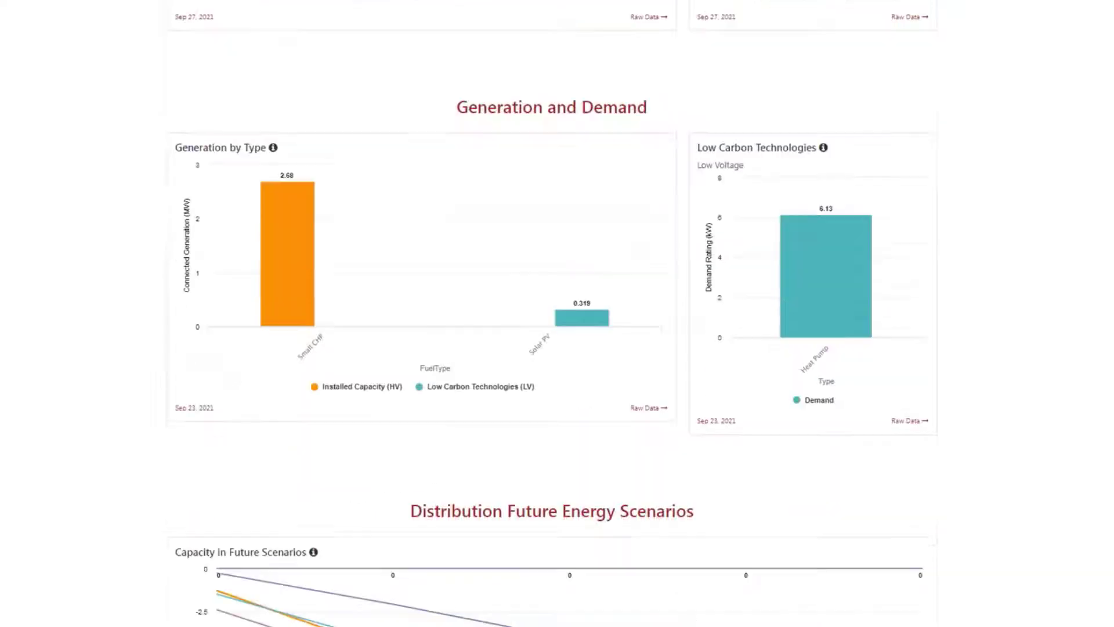
pyautogui.scroll(-6, 557, 314)
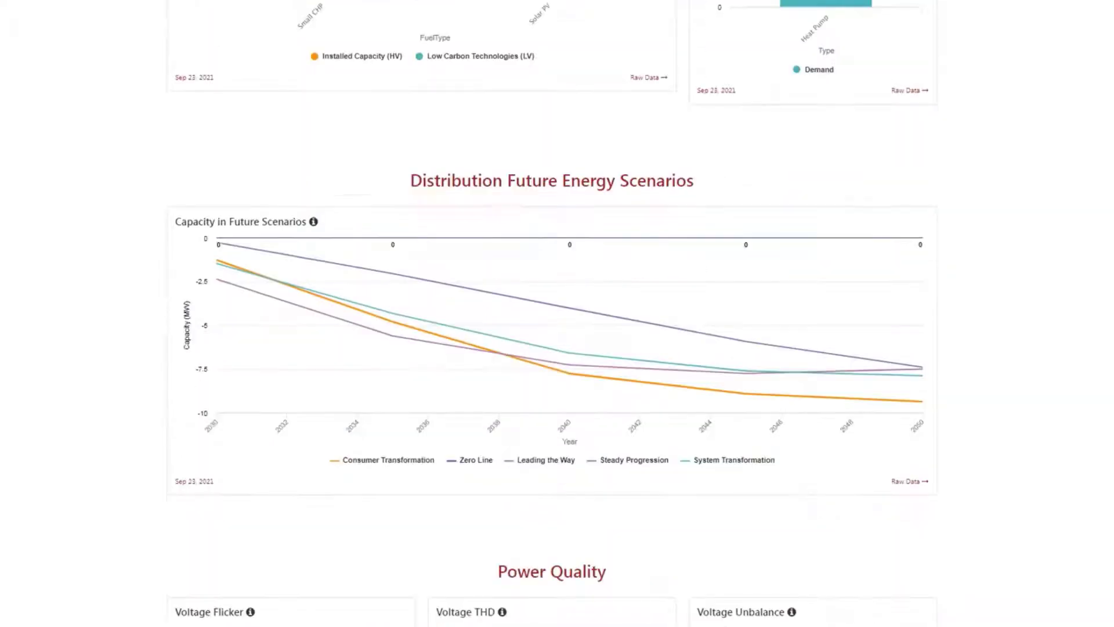
pyautogui.scroll(-6, 557, 314)
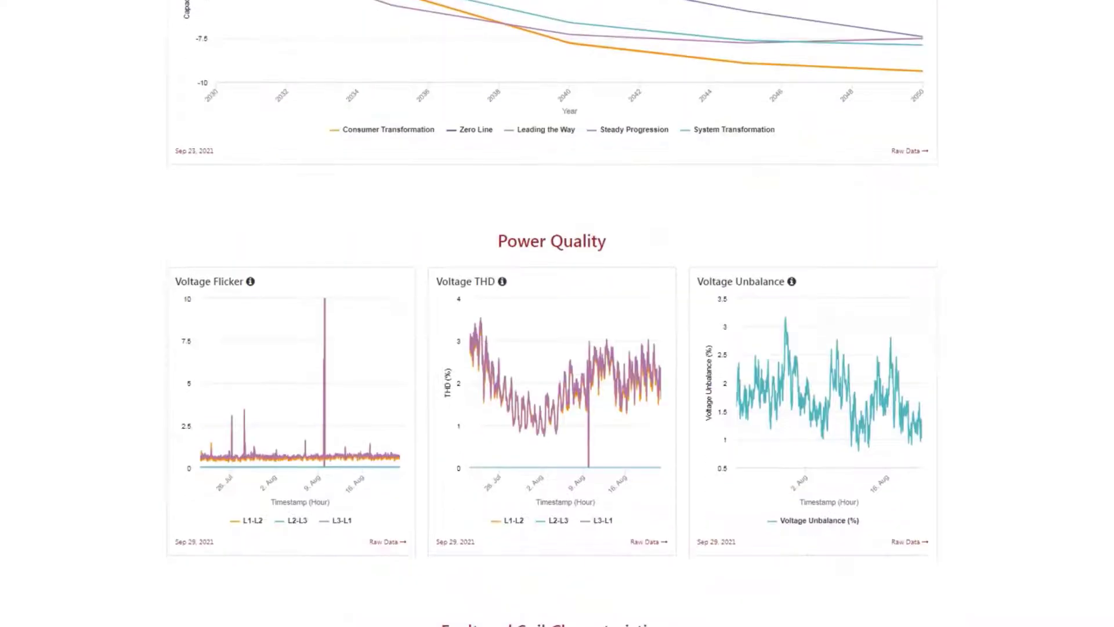
pyautogui.scroll(-2, 557, 313)
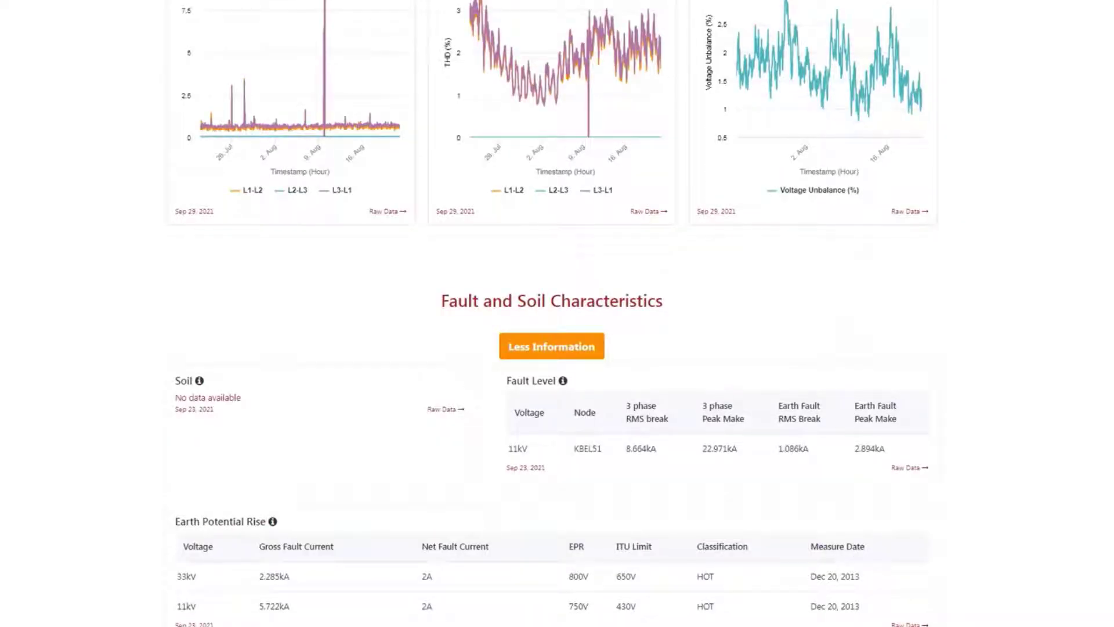
pyautogui.scroll(-1, 557, 313)
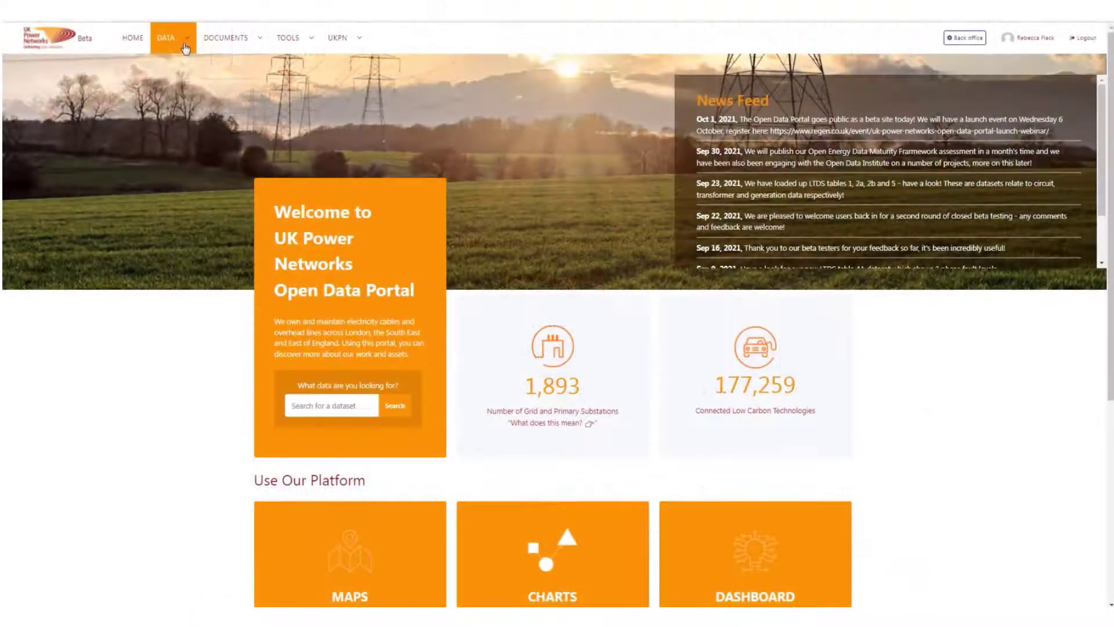
# View the Data Request Form, then open the Data Catalogue from the DATA menu.
pyautogui.click(185, 47)
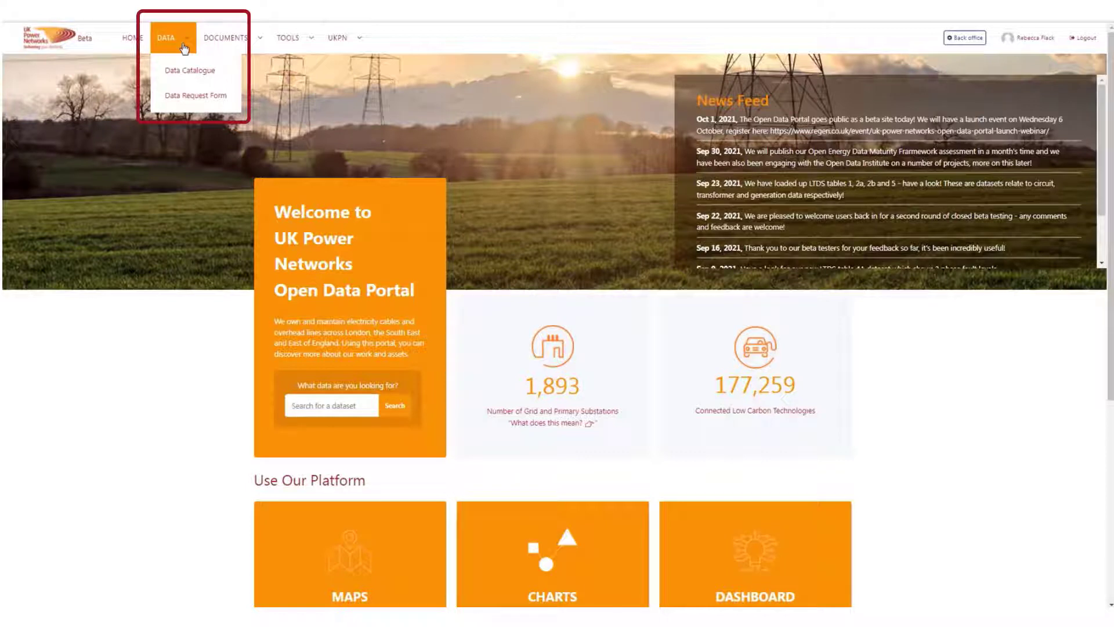
pyautogui.click(181, 96)
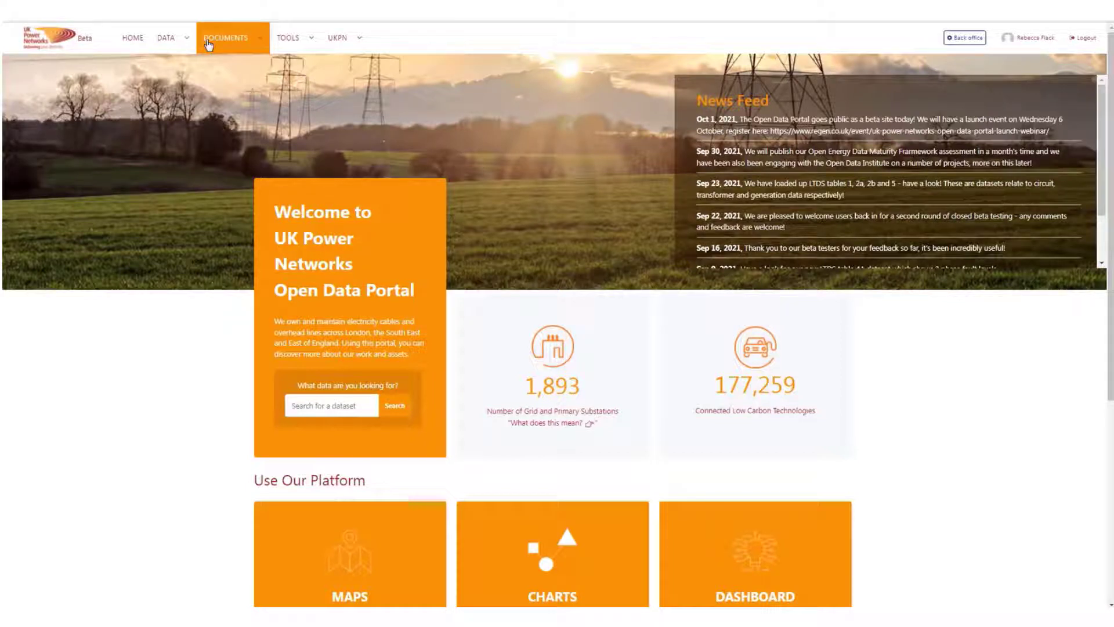
pyautogui.click(171, 50)
pyautogui.click(174, 73)
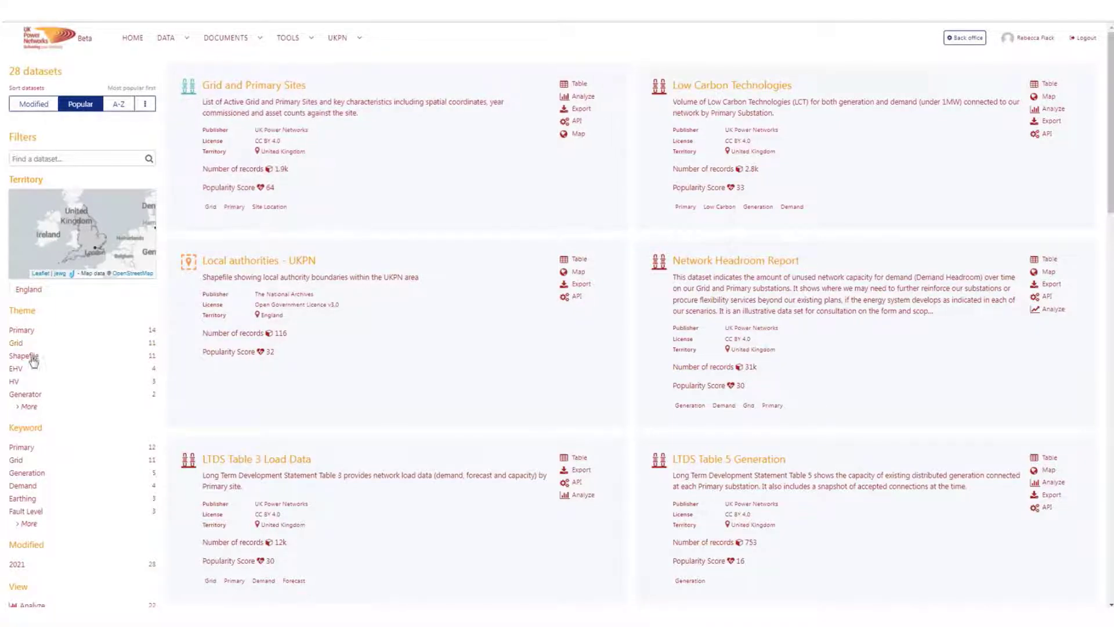
# Apply and remove the Shapefile theme filter, then search 'LTDS' and clear the search.
pyautogui.click(23, 357)
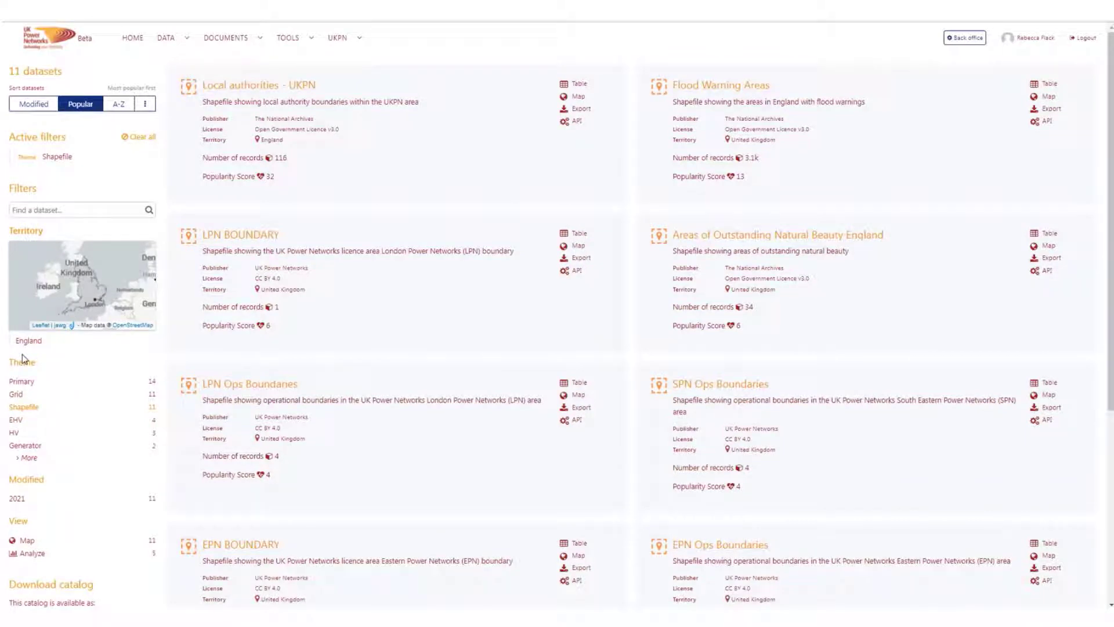
pyautogui.click(24, 355)
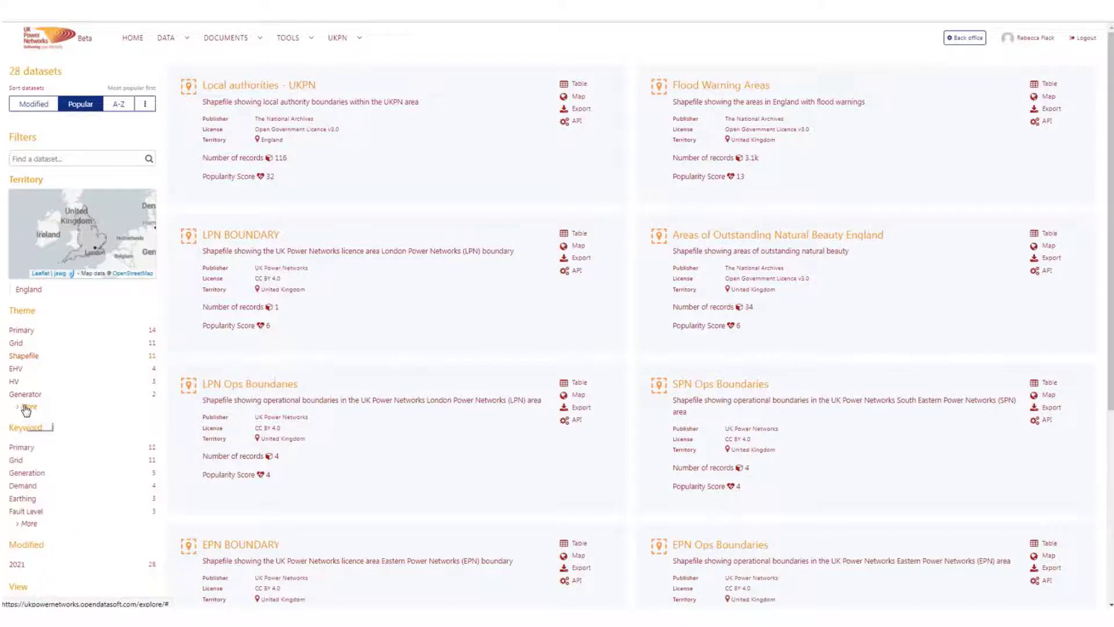
pyautogui.click(53, 159)
pyautogui.write('LTDS')
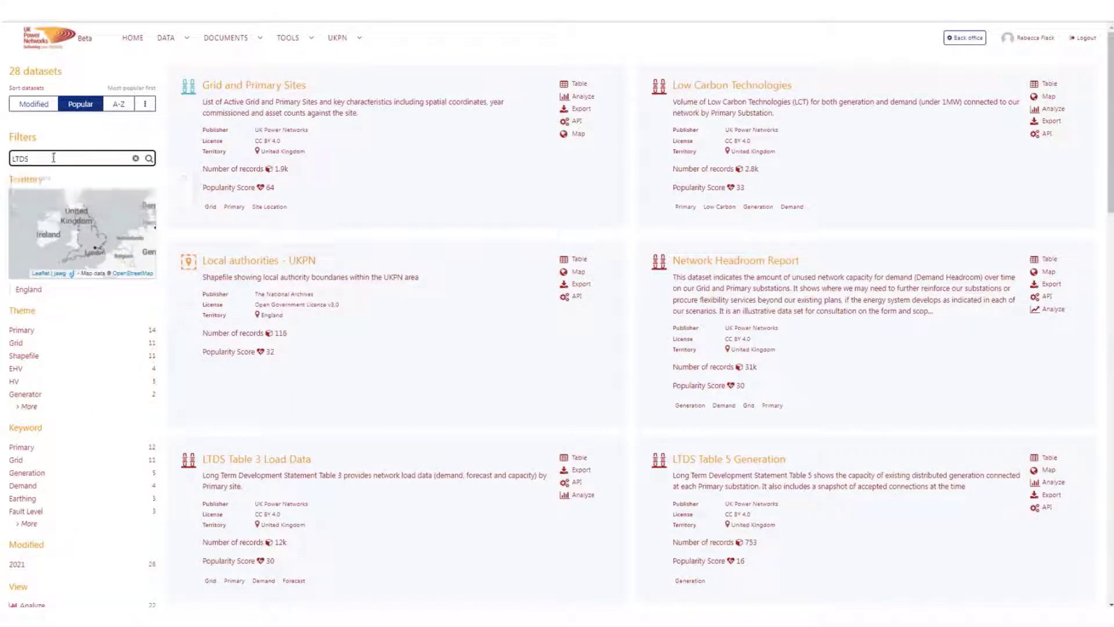
pyautogui.press('Escape')
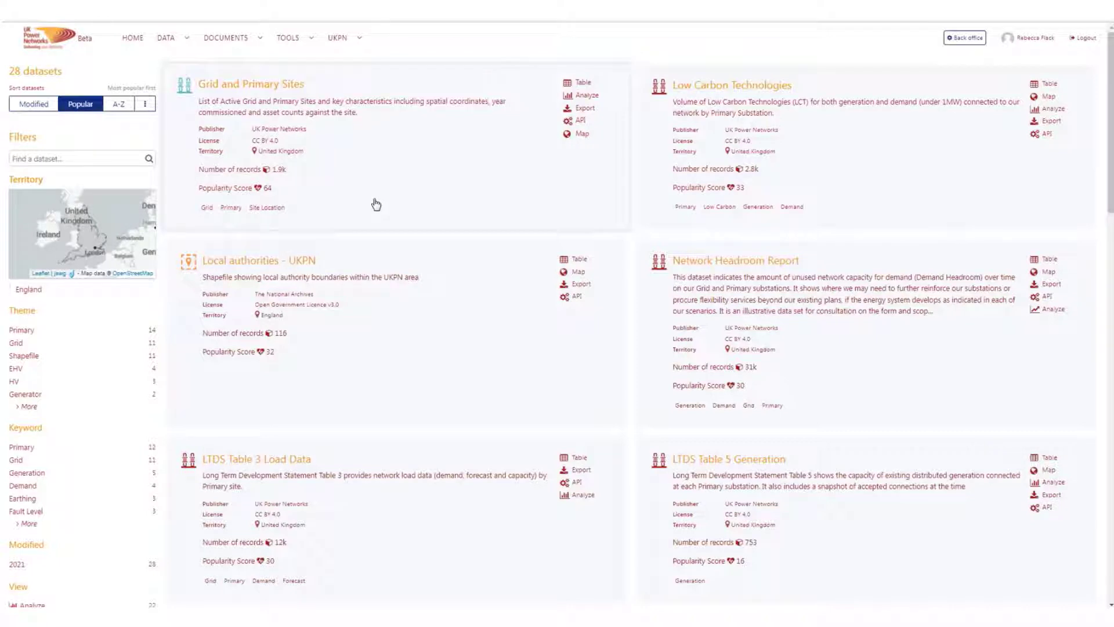
# Open Grid and Primary Sites, expand Submit a reuse, follow the dataset and show its table.
pyautogui.click(376, 205)
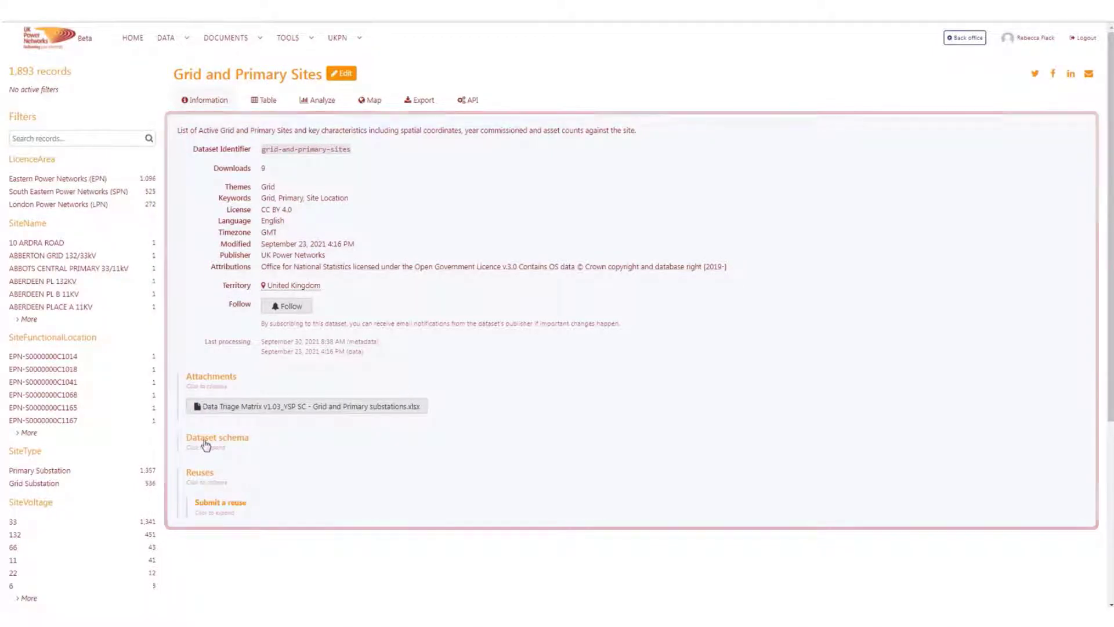
pyautogui.click(219, 506)
pyautogui.scroll(-5, 219, 511)
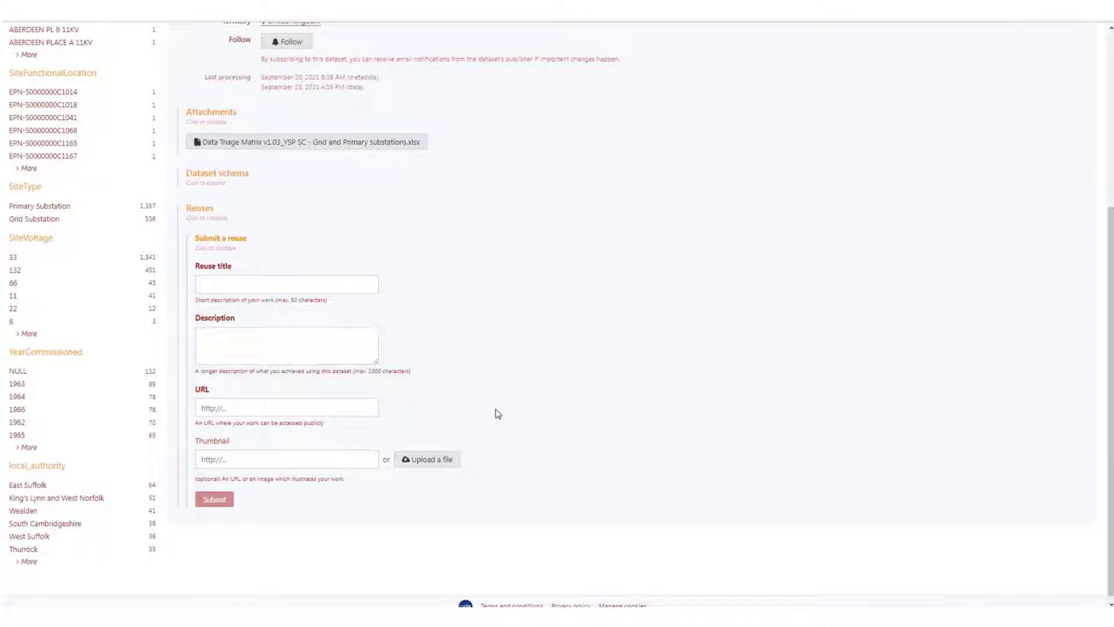
pyautogui.scroll(5, 502, 409)
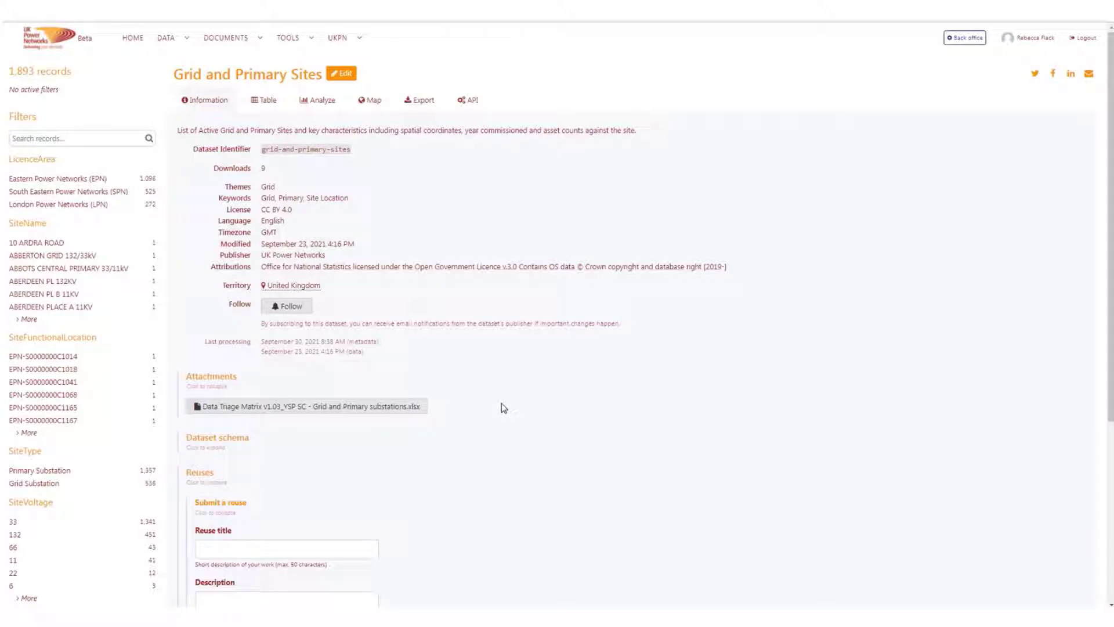
pyautogui.click(288, 306)
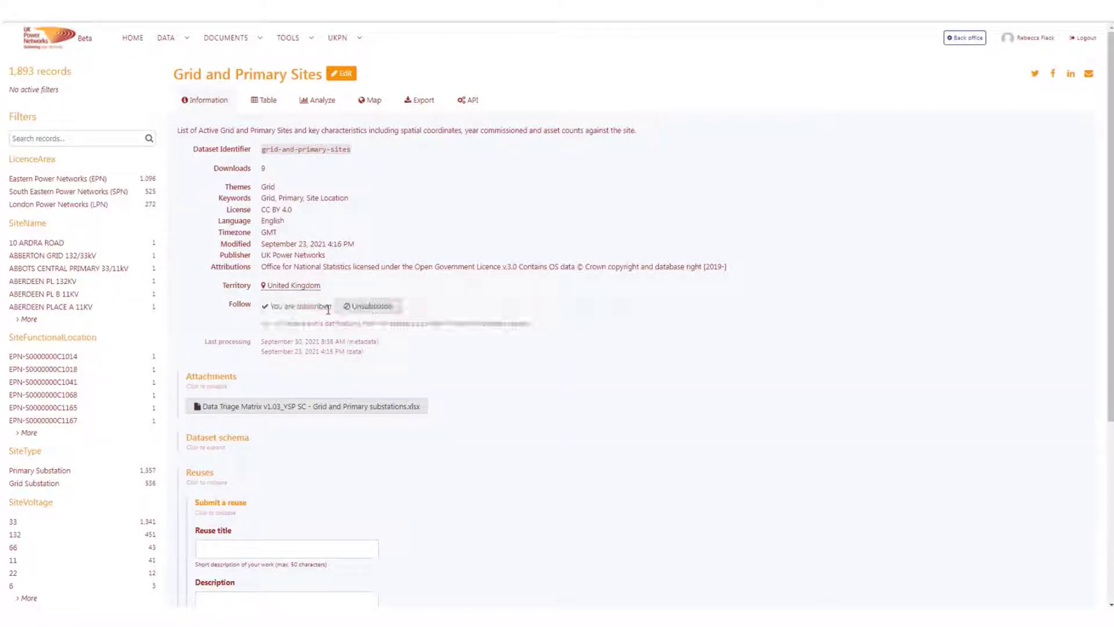
pyautogui.click(264, 108)
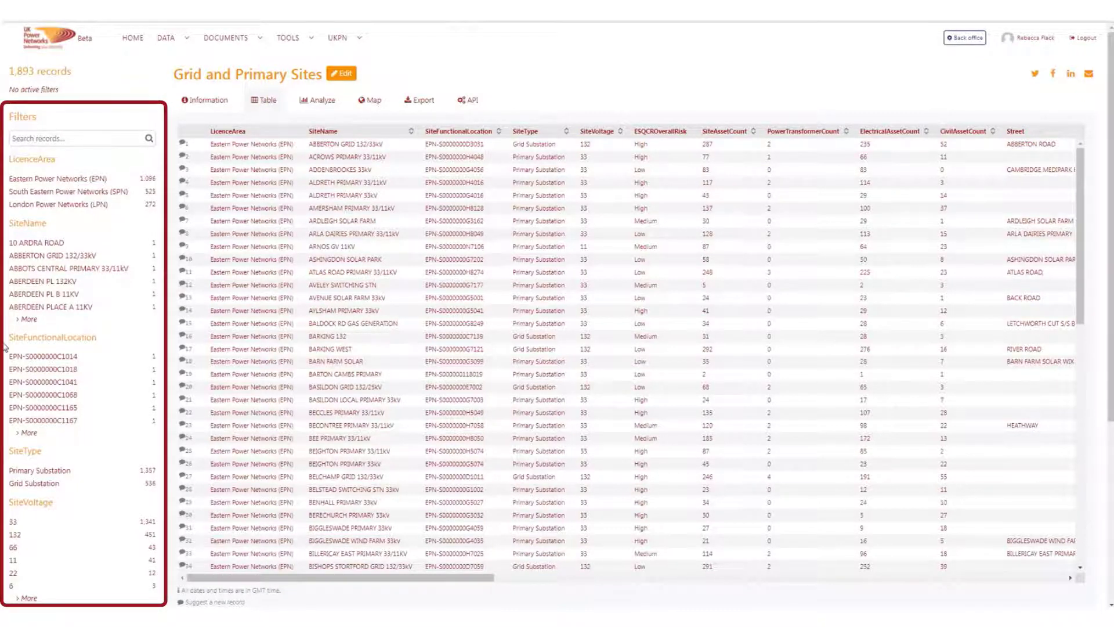
# Filter to Eastern Power Networks (EPN), open a record's feedback form, then reset the table.
pyautogui.click(64, 179)
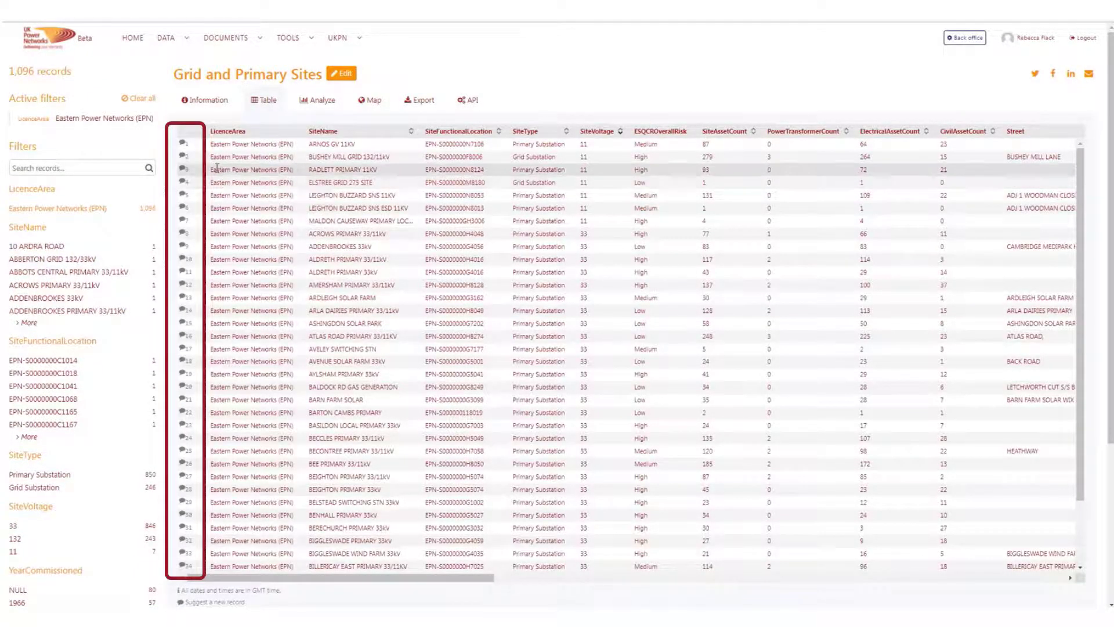
pyautogui.click(184, 156)
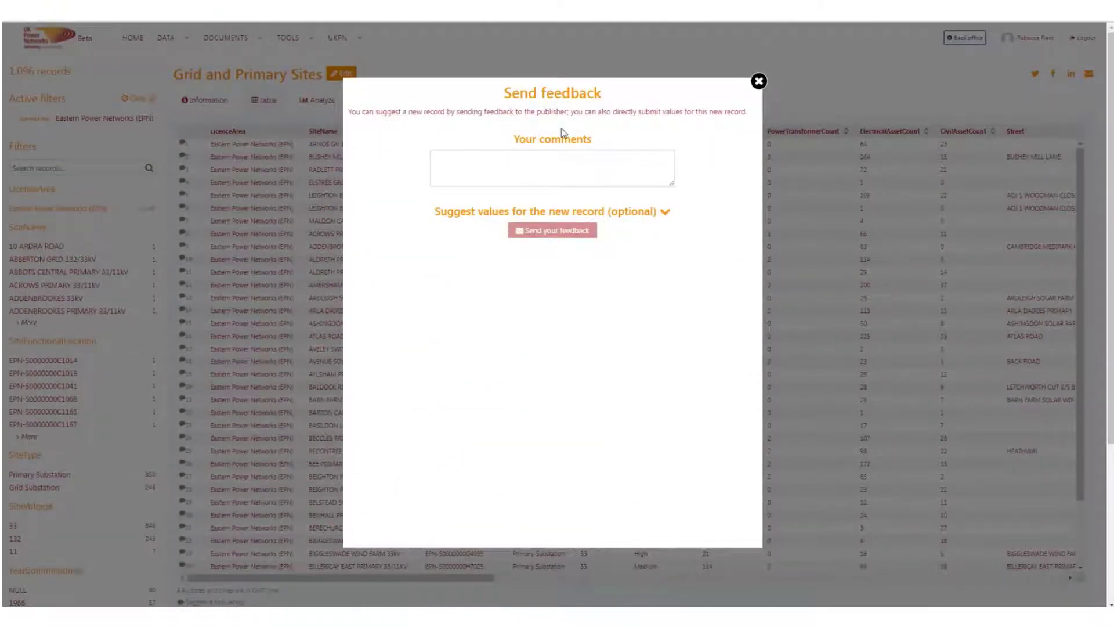
pyautogui.click(759, 82)
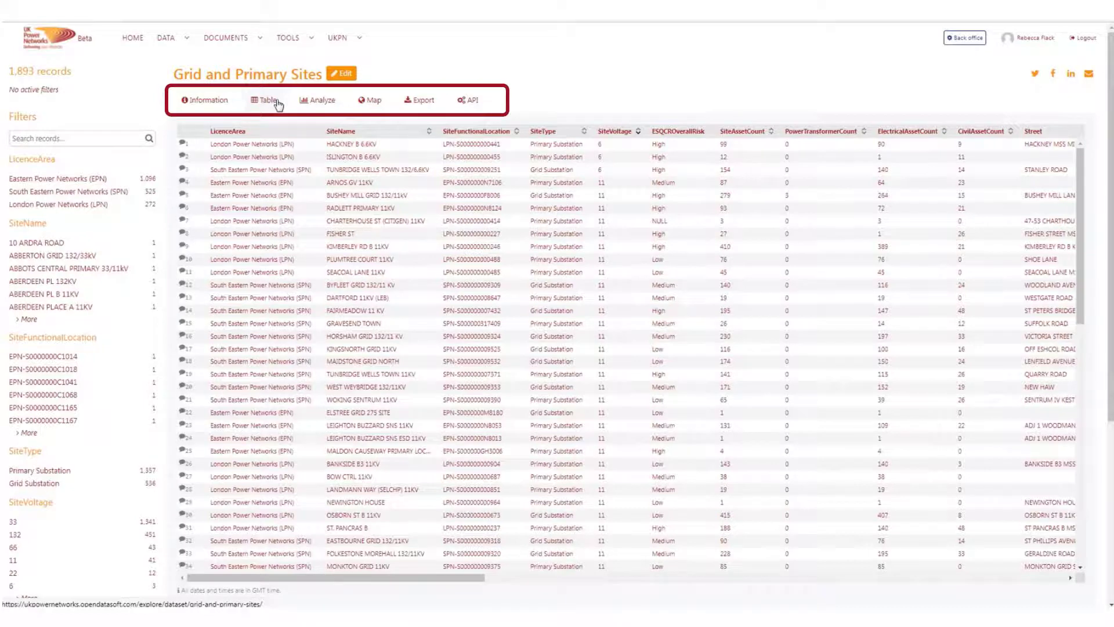
# Preview the Analyze, Map and Export views, then filter to EPN and show its API console.
pyautogui.click(314, 107)
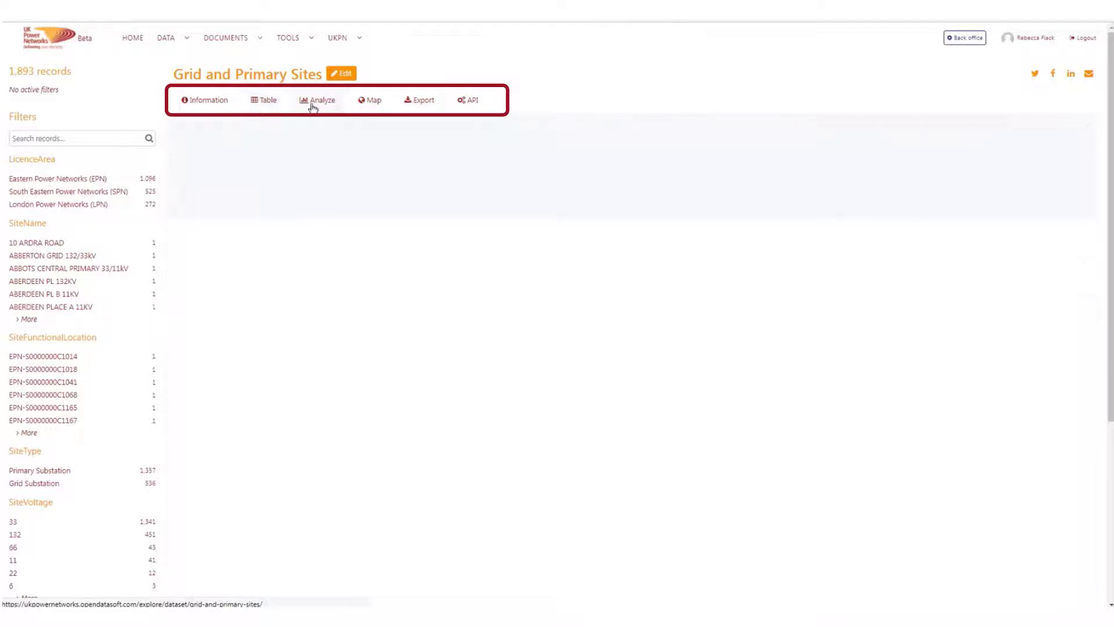
pyautogui.click(366, 100)
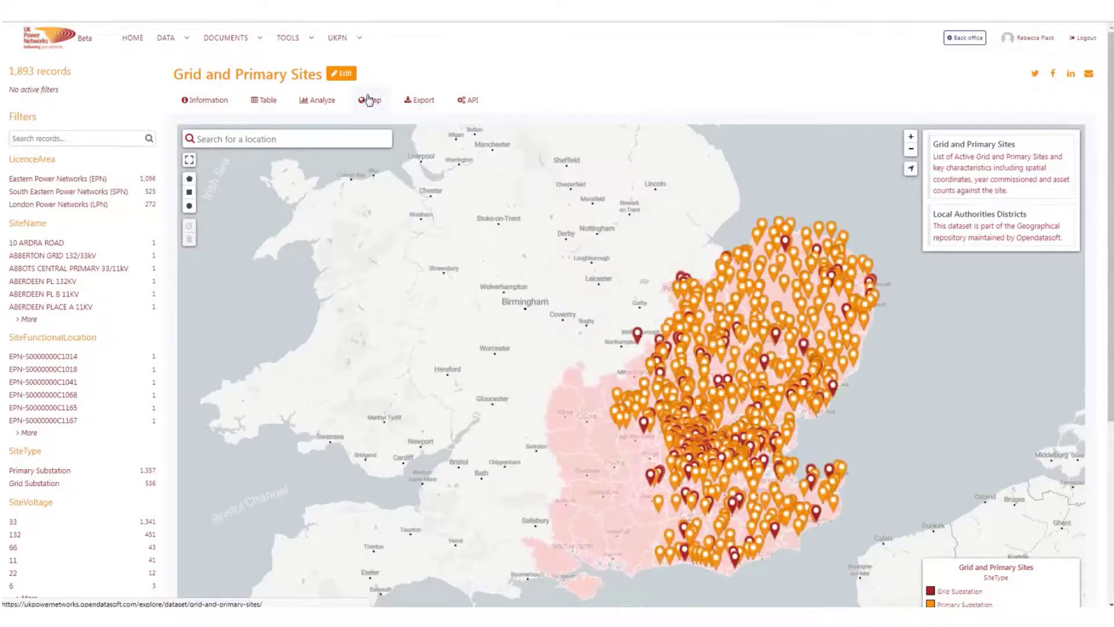
pyautogui.click(418, 101)
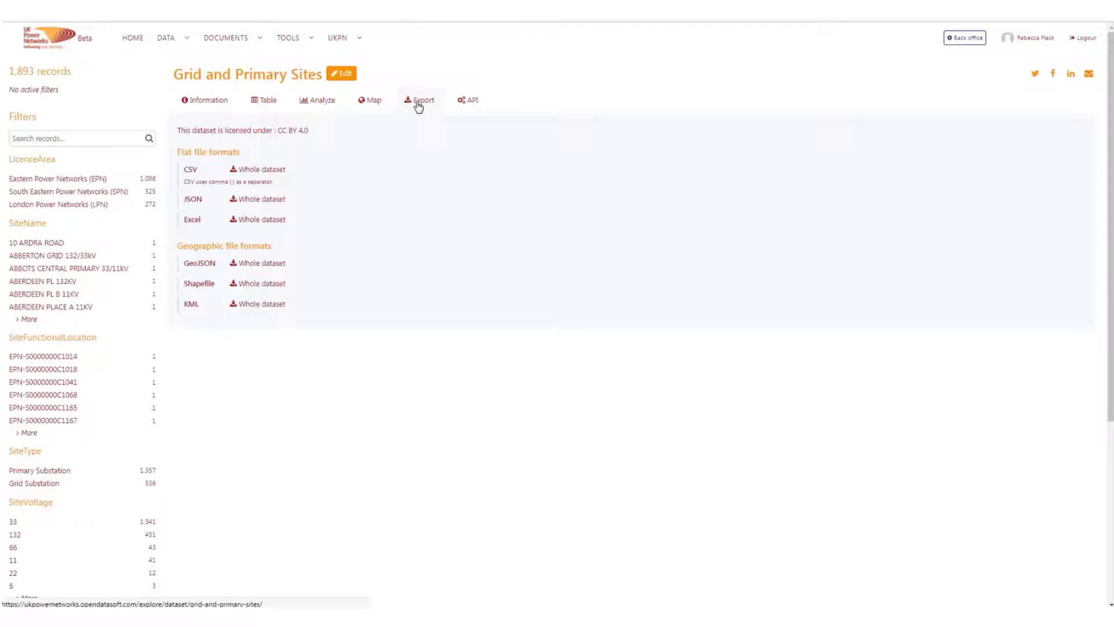
pyautogui.click(65, 179)
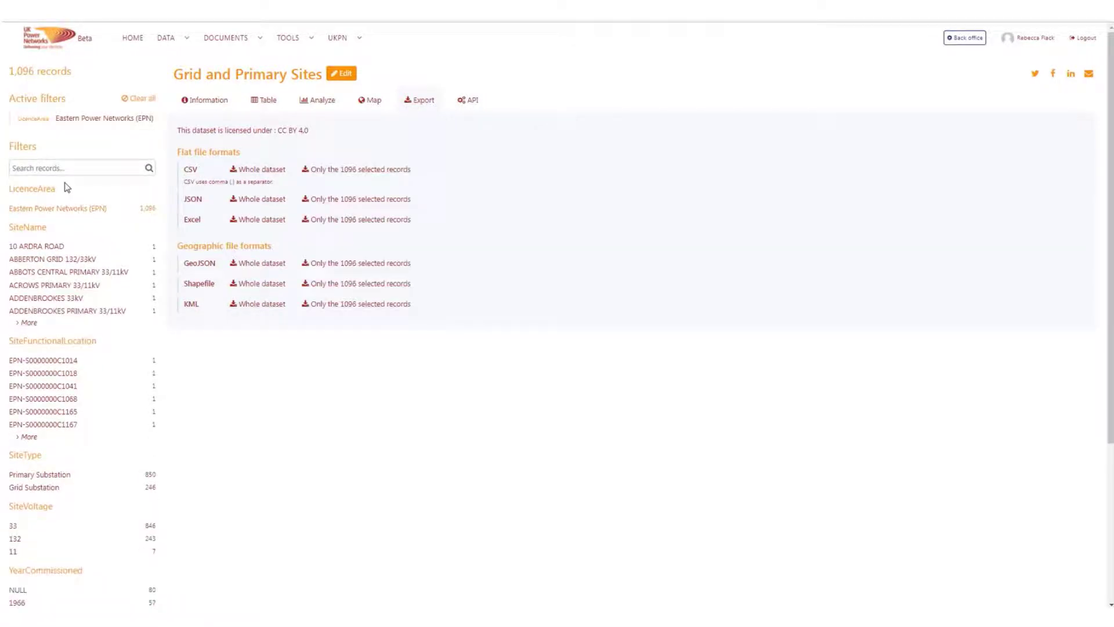
pyautogui.click(475, 102)
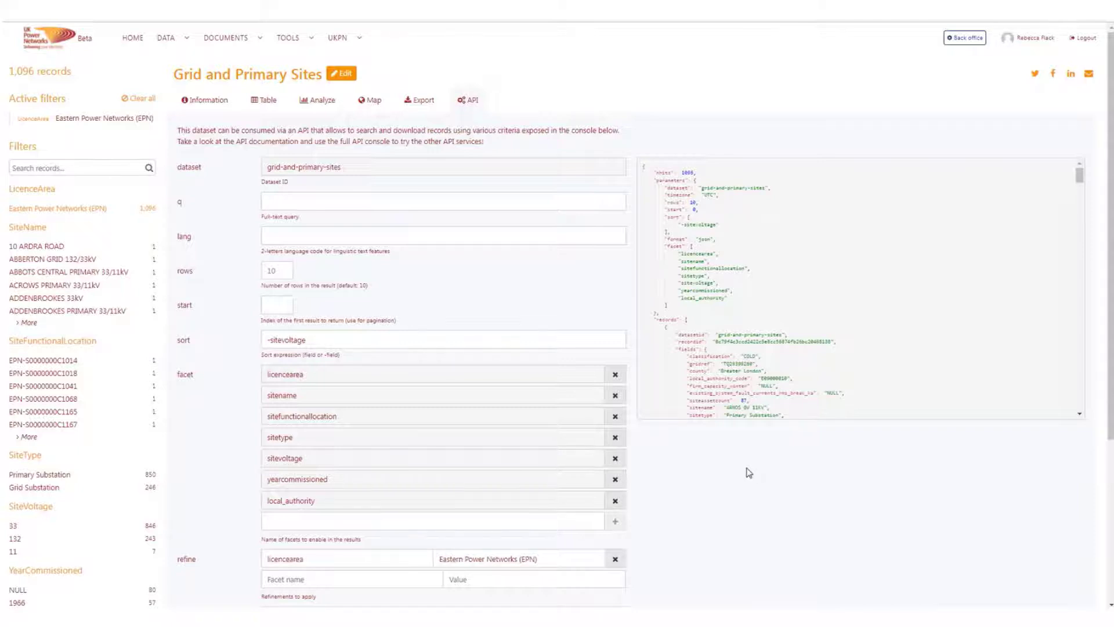
# Start a new map with Map Builder from the TOOLS menu.
pyautogui.click(301, 46)
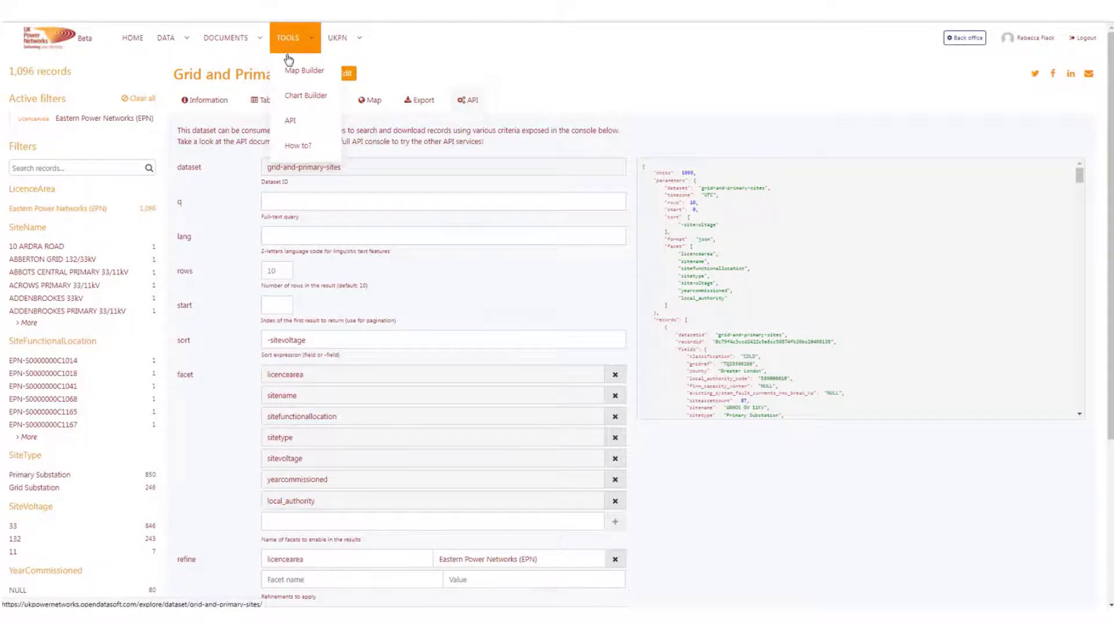
pyautogui.click(289, 74)
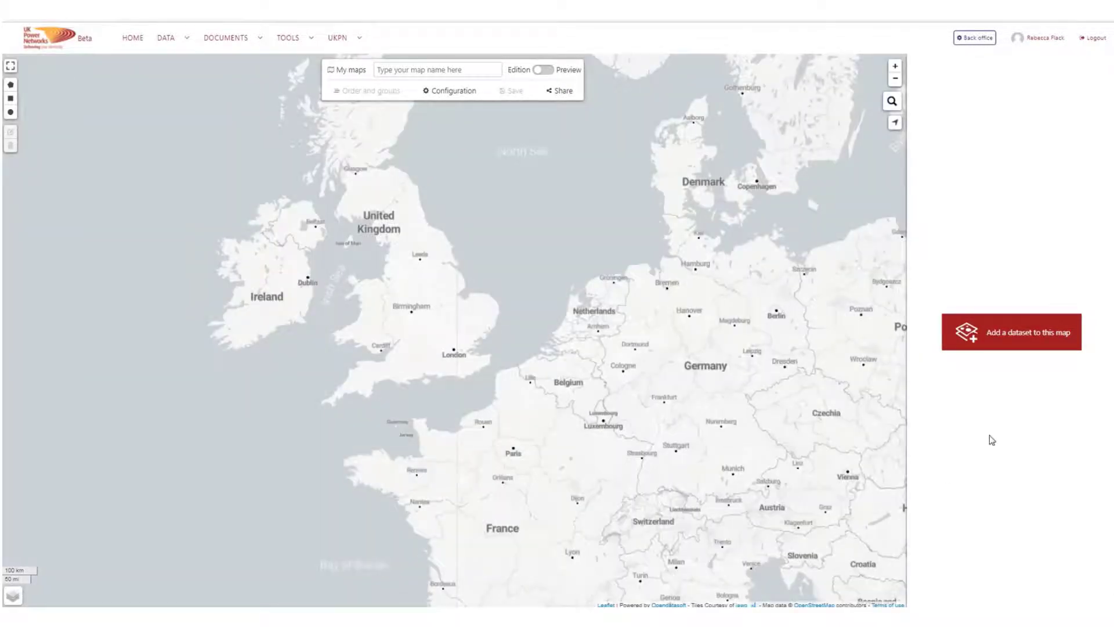
# Add the Embedded Capacity Register layer coloured by ConnectionStatus categories, then reopen the dataset picker.
pyautogui.click(1008, 338)
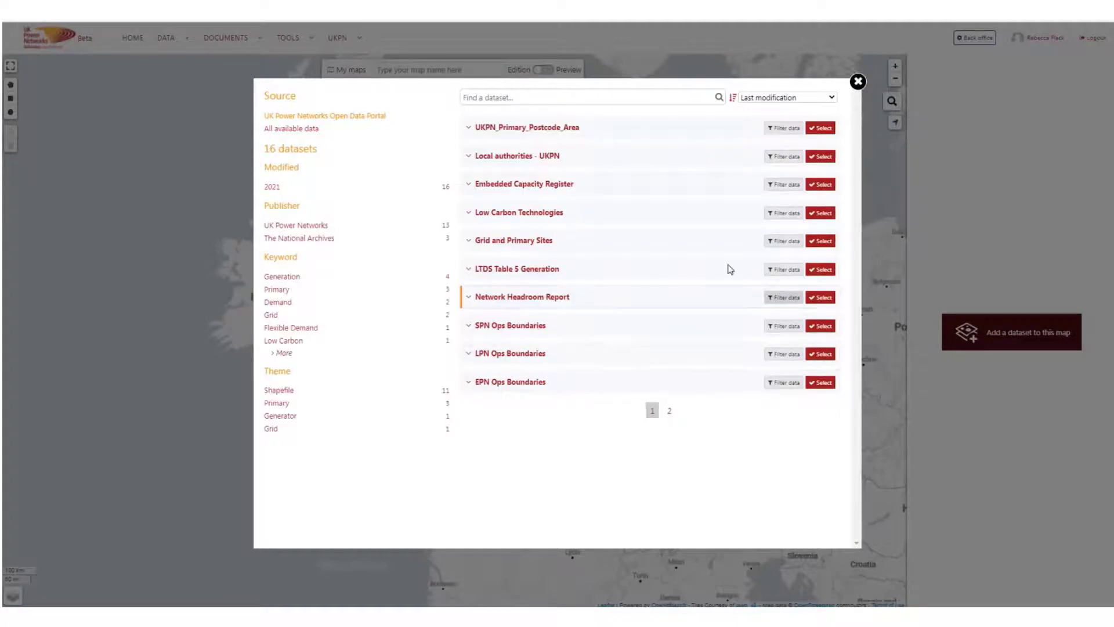
pyautogui.click(815, 185)
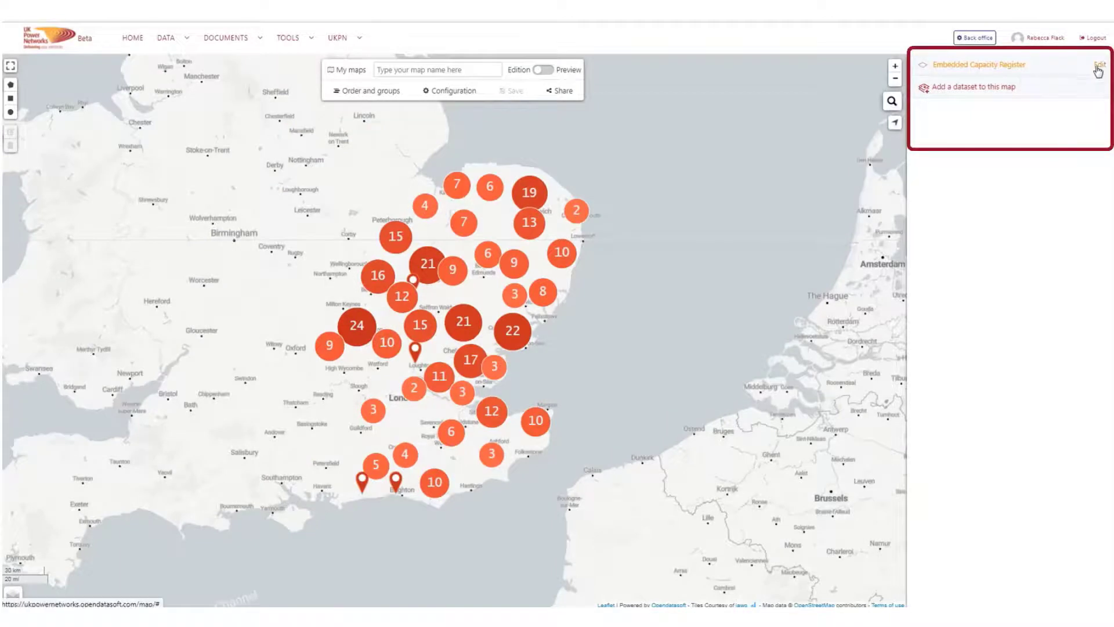
pyautogui.click(1098, 65)
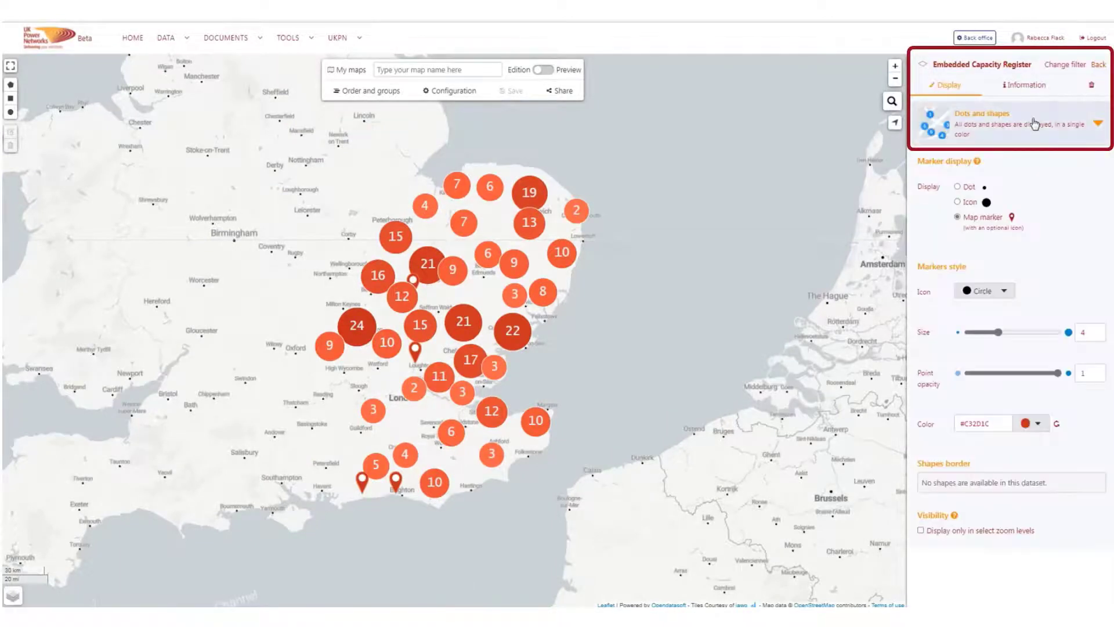
pyautogui.click(1034, 123)
pyautogui.click(1037, 214)
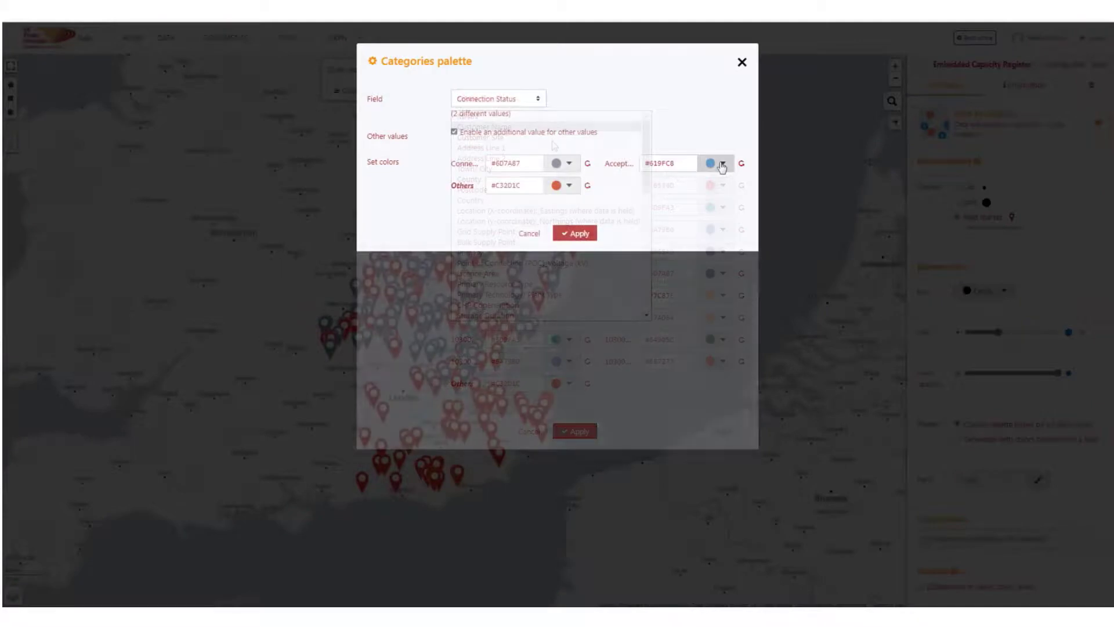
pyautogui.click(723, 163)
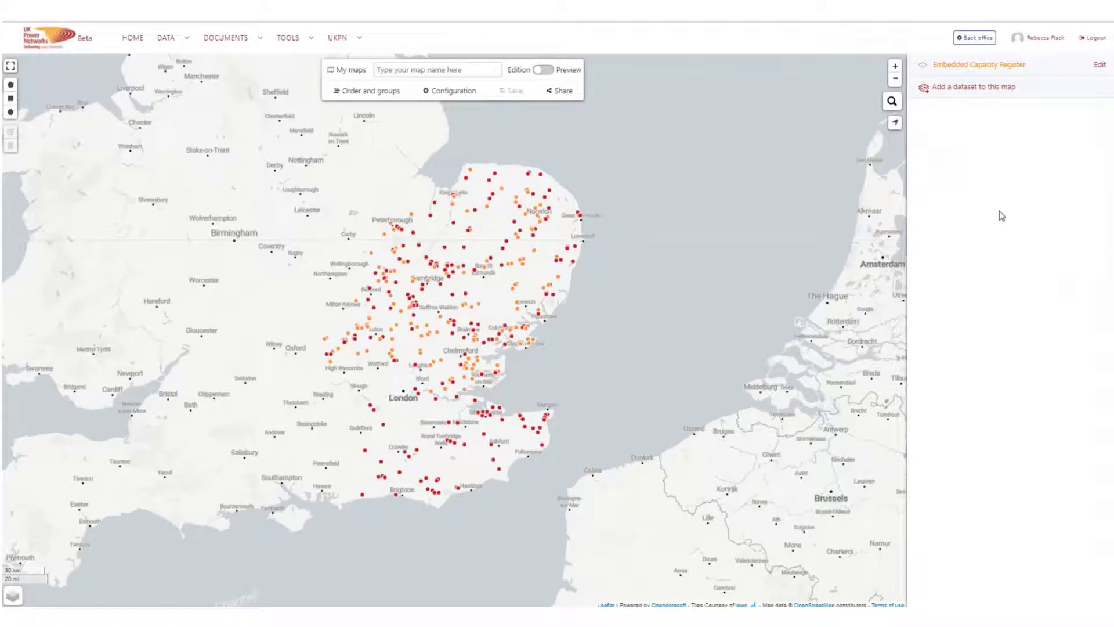
pyautogui.click(990, 88)
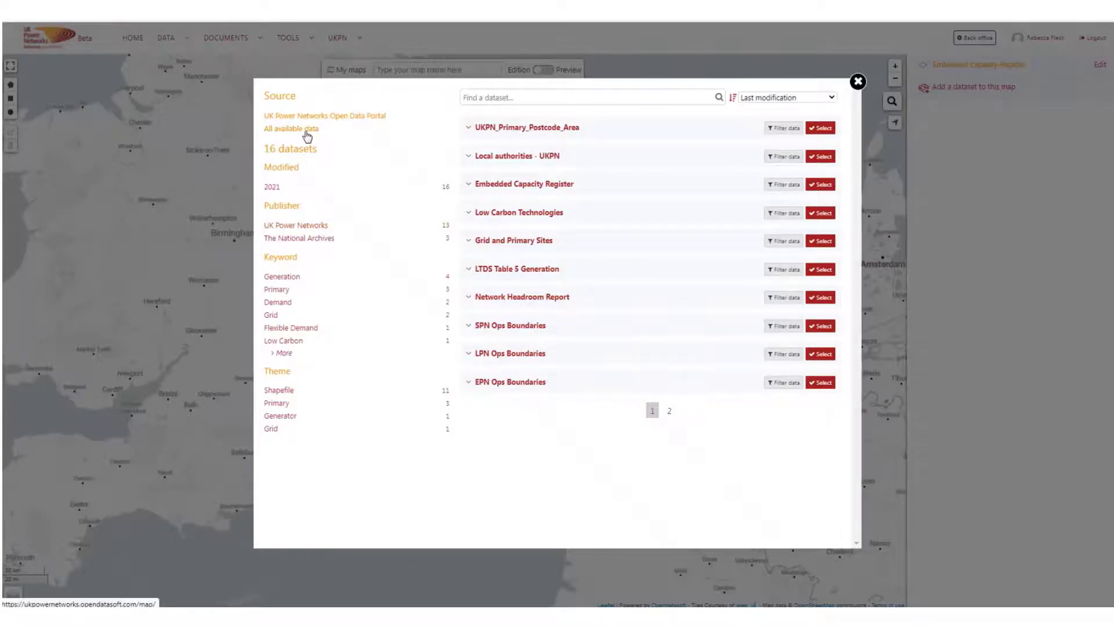
# Add the Local authorities - UKPN dataset as a second map layer alongside the Embedded Capacity Register.
pyautogui.click(307, 136)
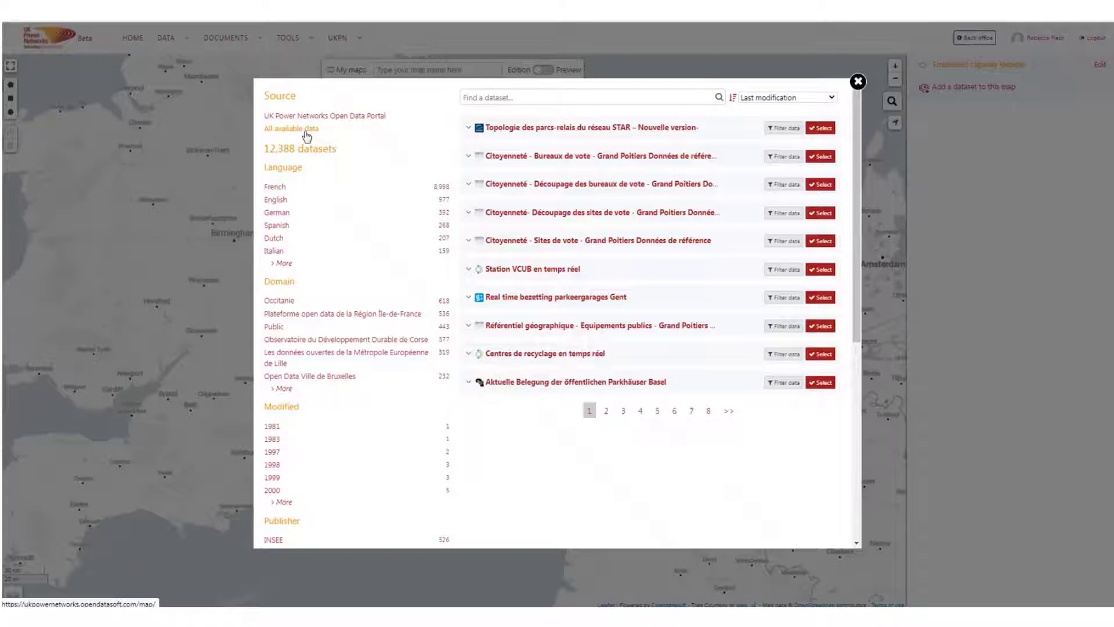
pyautogui.click(306, 116)
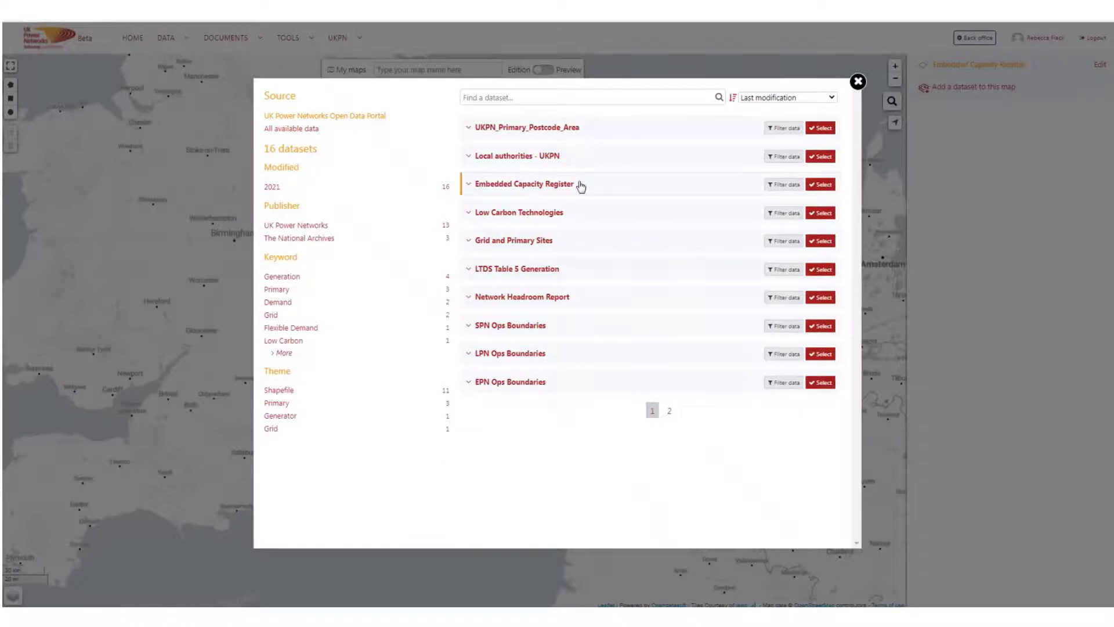
pyautogui.click(820, 157)
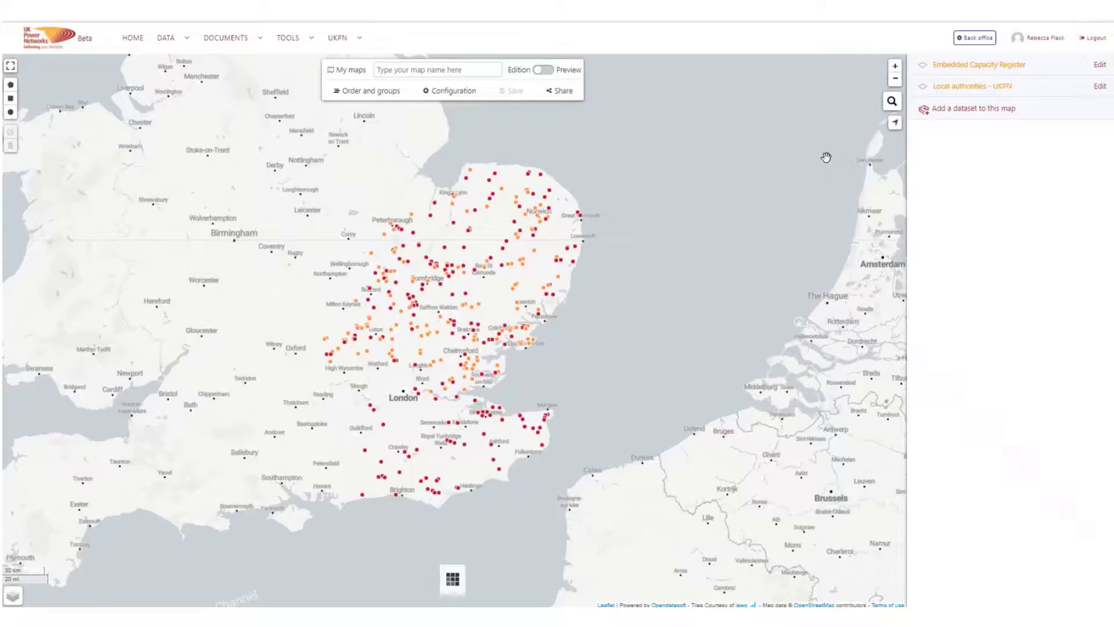
# Copy the map's direct share URL and its iFrame embed code.
pyautogui.click(561, 92)
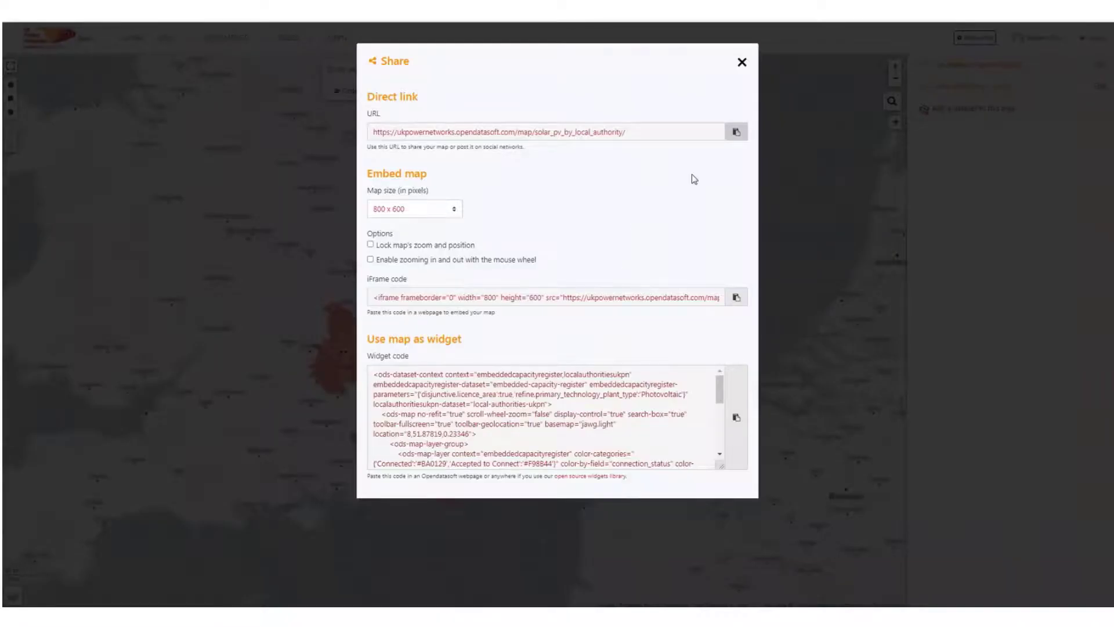
pyautogui.click(736, 132)
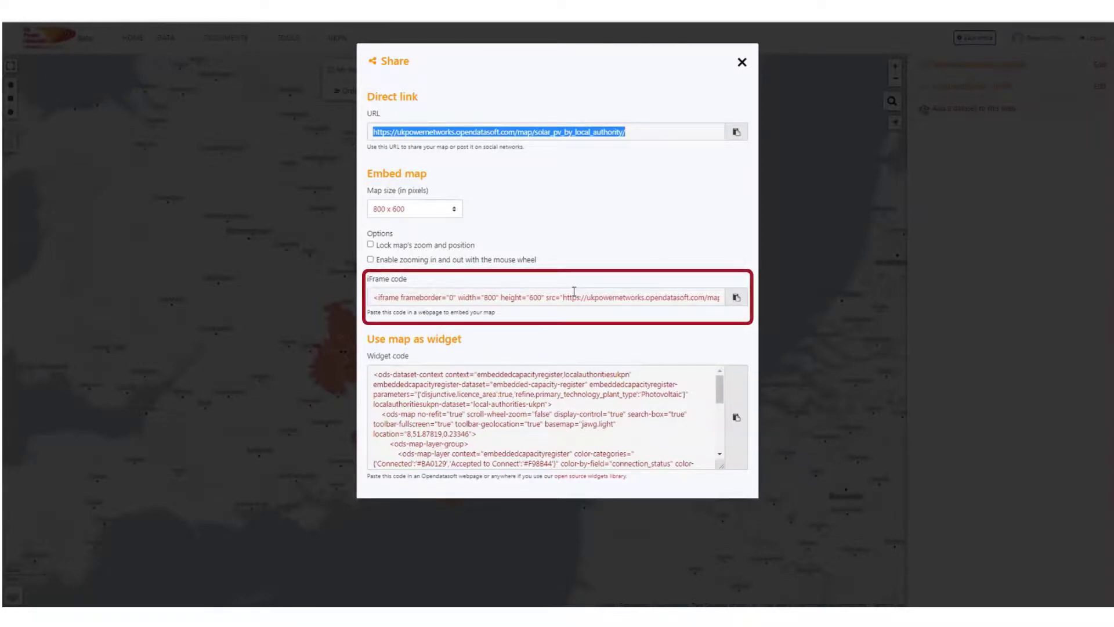
pyautogui.click(732, 304)
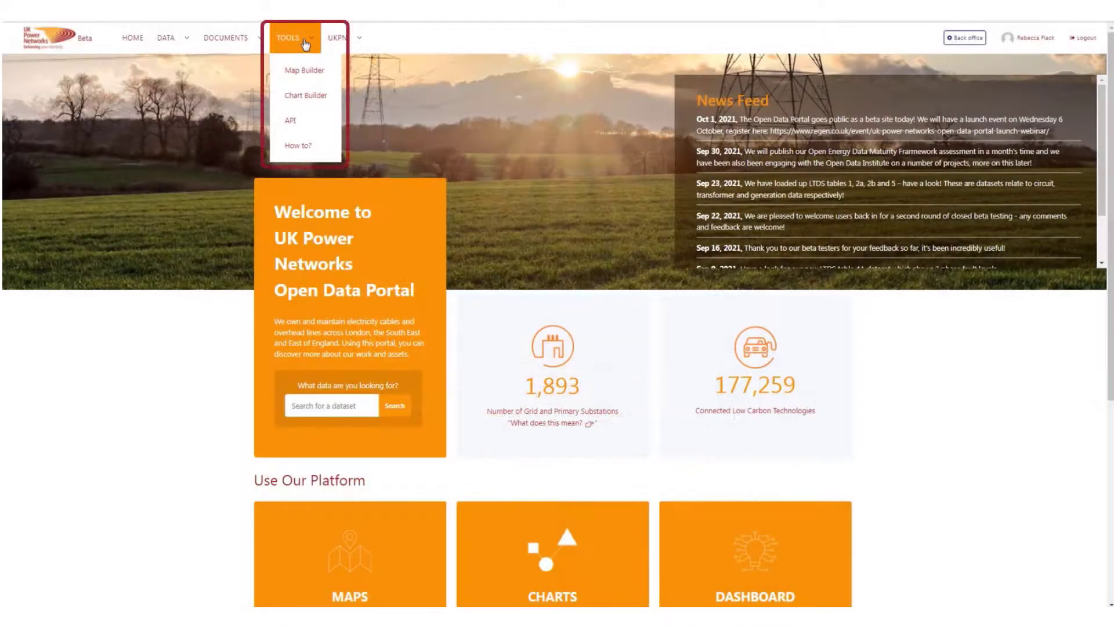
# Start a new chart from the 470 Connected records of LTDS Table 5 Generation.
pyautogui.click(316, 97)
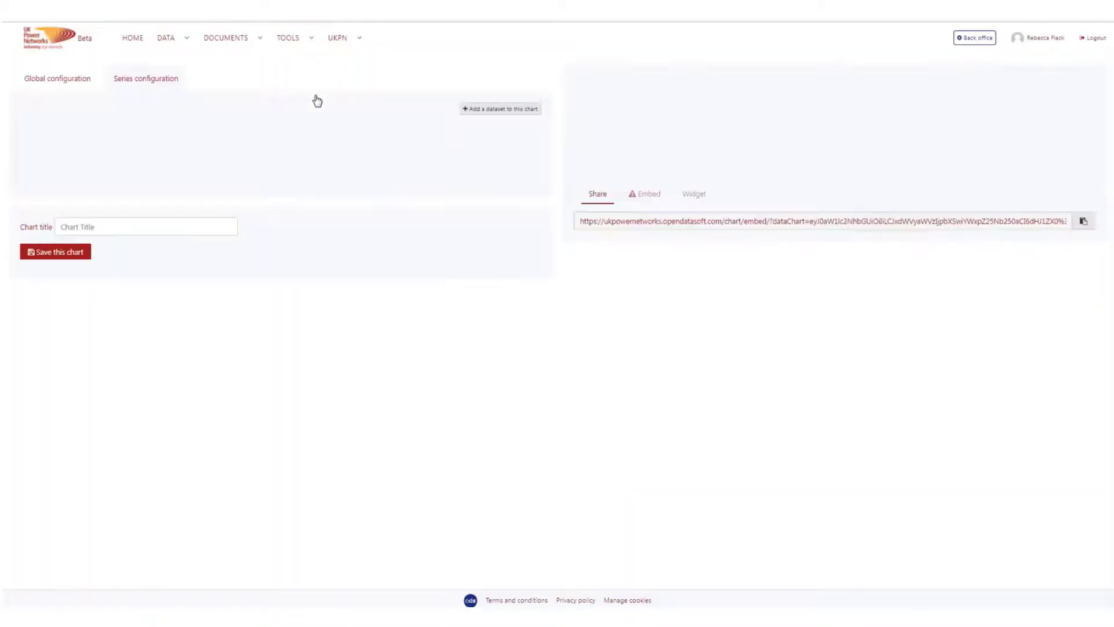
pyautogui.click(481, 114)
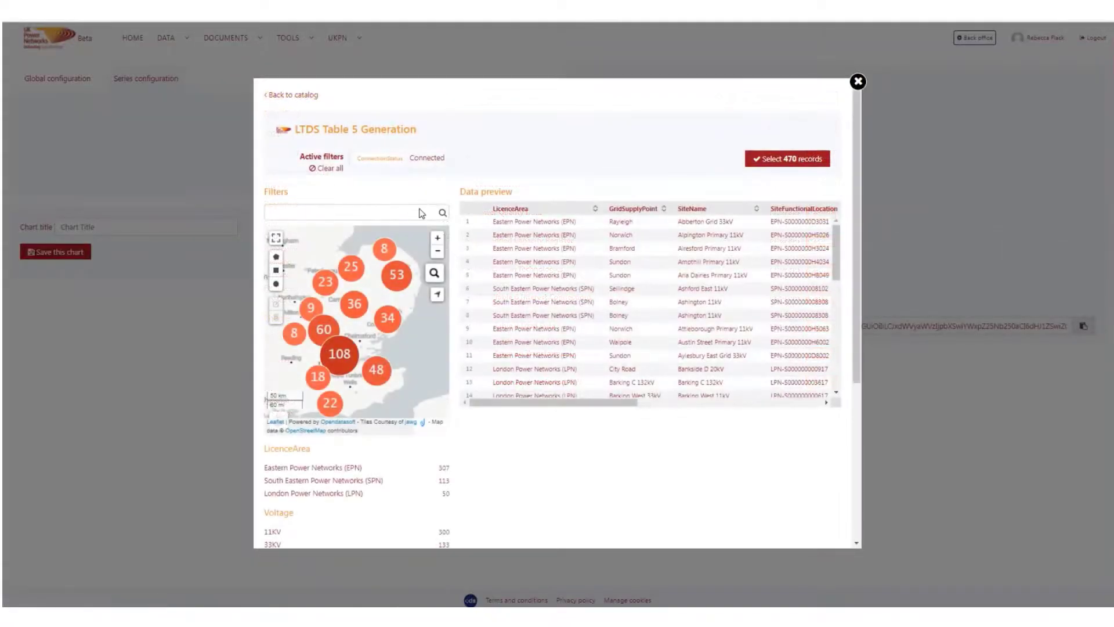
pyautogui.scroll(-5, 398, 500)
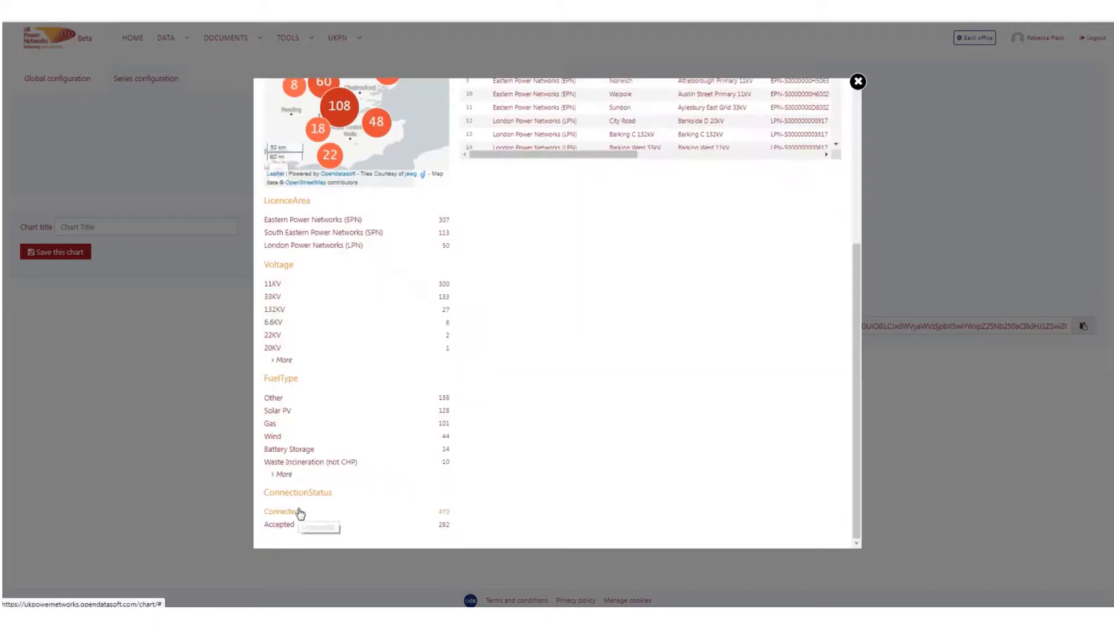
pyautogui.scroll(3, 644, 268)
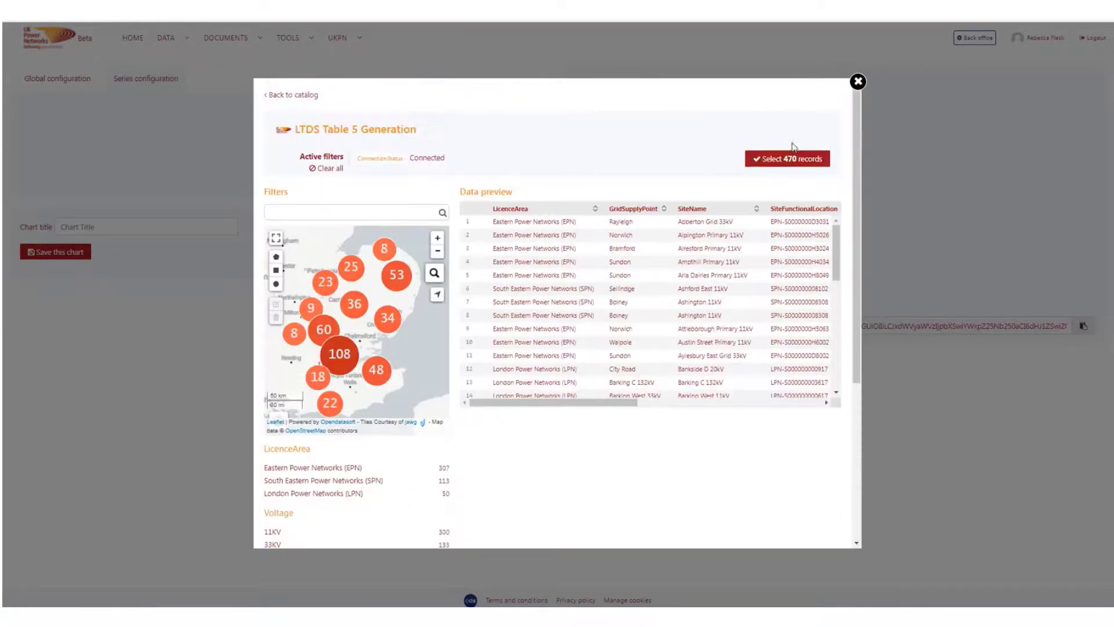
pyautogui.click(788, 157)
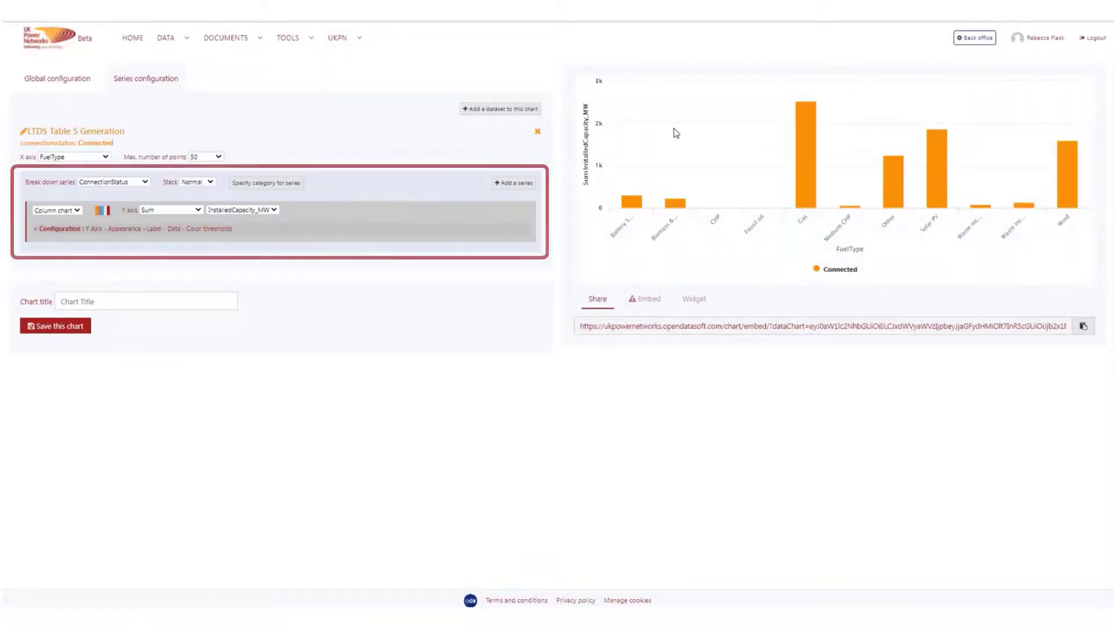
# Order the chart by capacity, save it as 'Connected Generation by Type', and copy its share link.
pyautogui.click(107, 211)
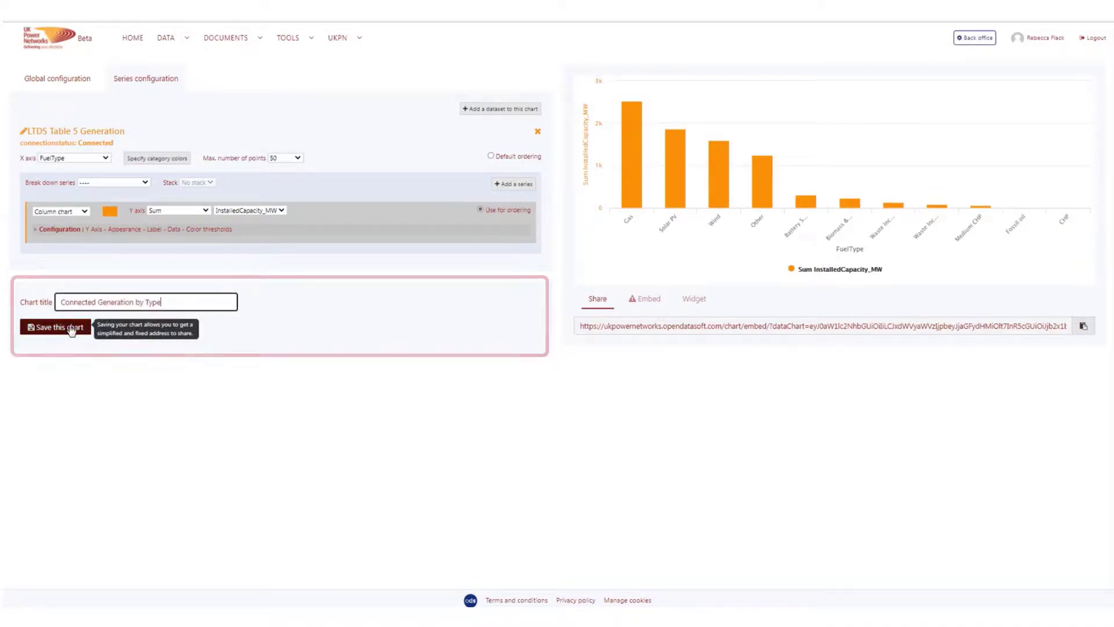
pyautogui.click(68, 326)
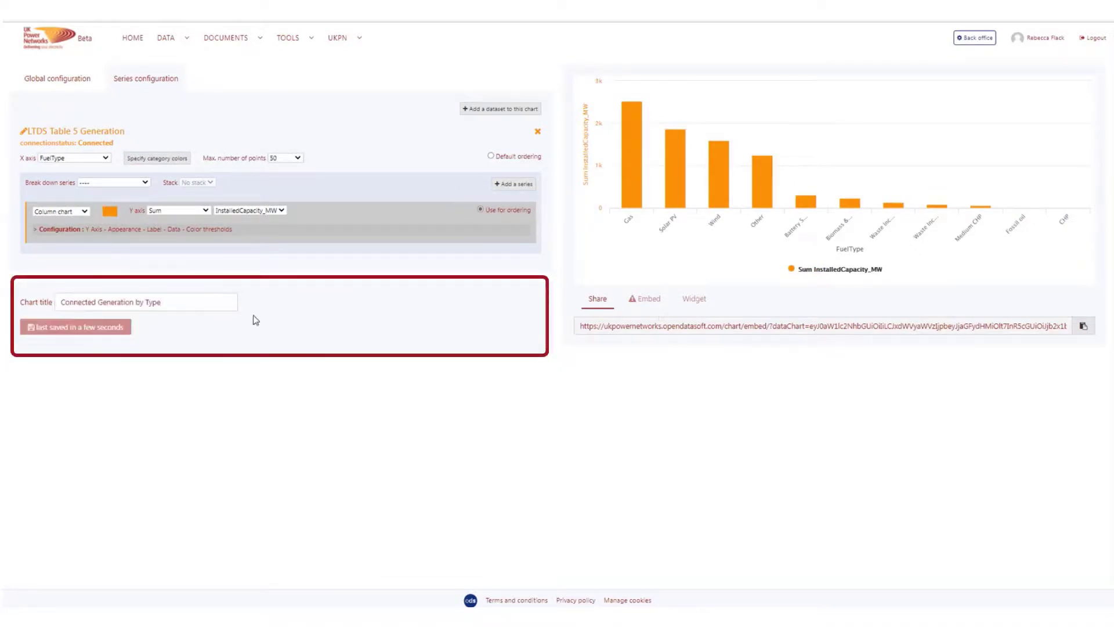
pyautogui.click(1082, 326)
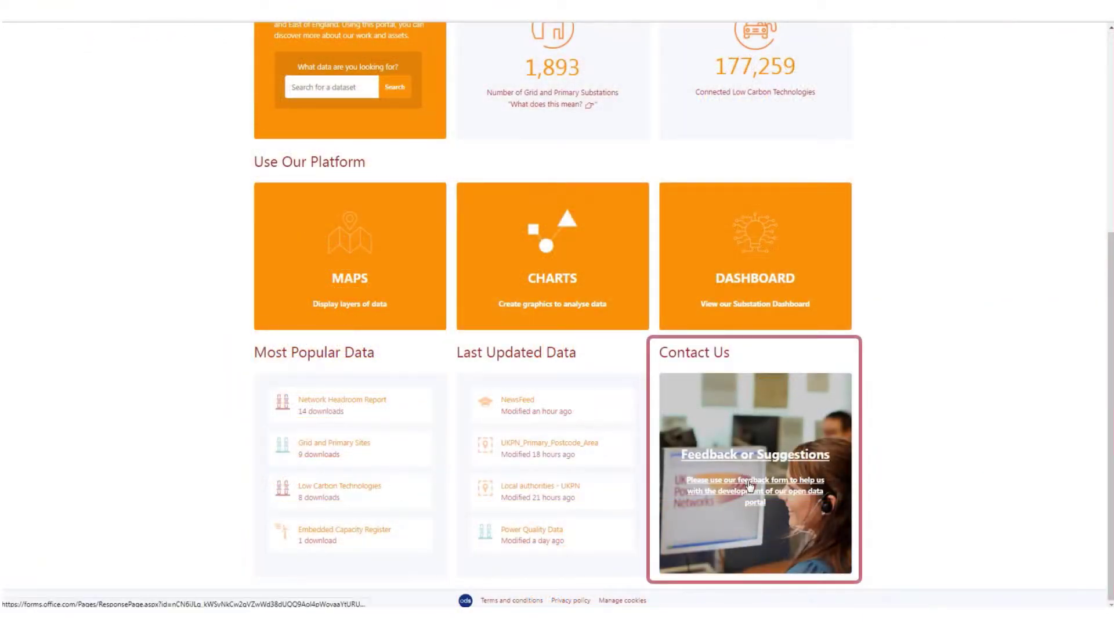
# View the Feedback and Suggestions form, then show the UKPN menu's contact options.
pyautogui.click(756, 496)
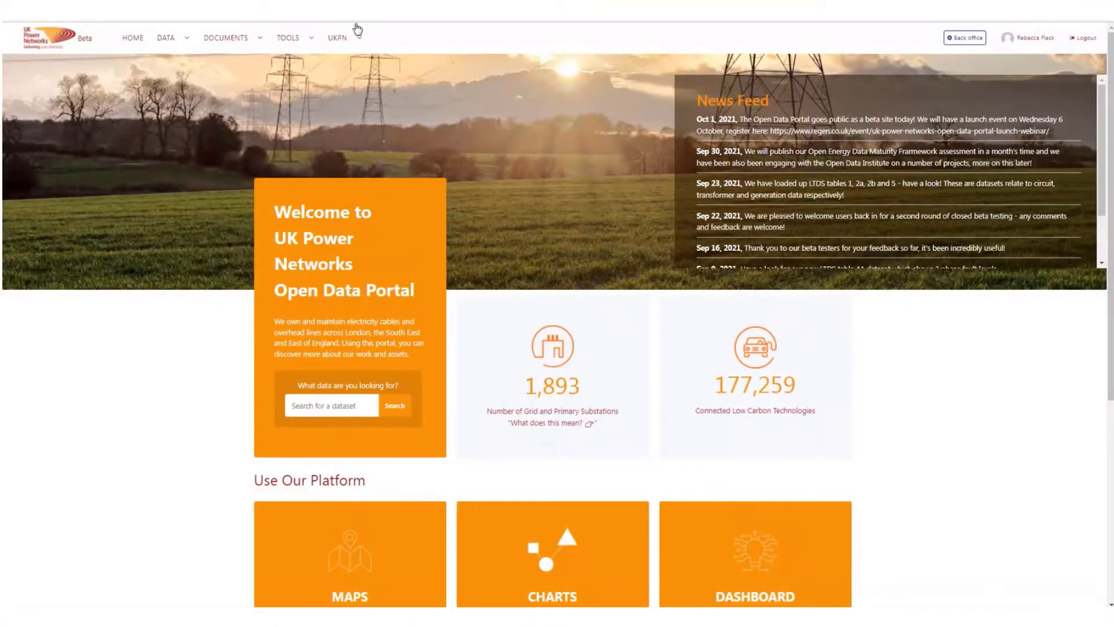
pyautogui.click(358, 48)
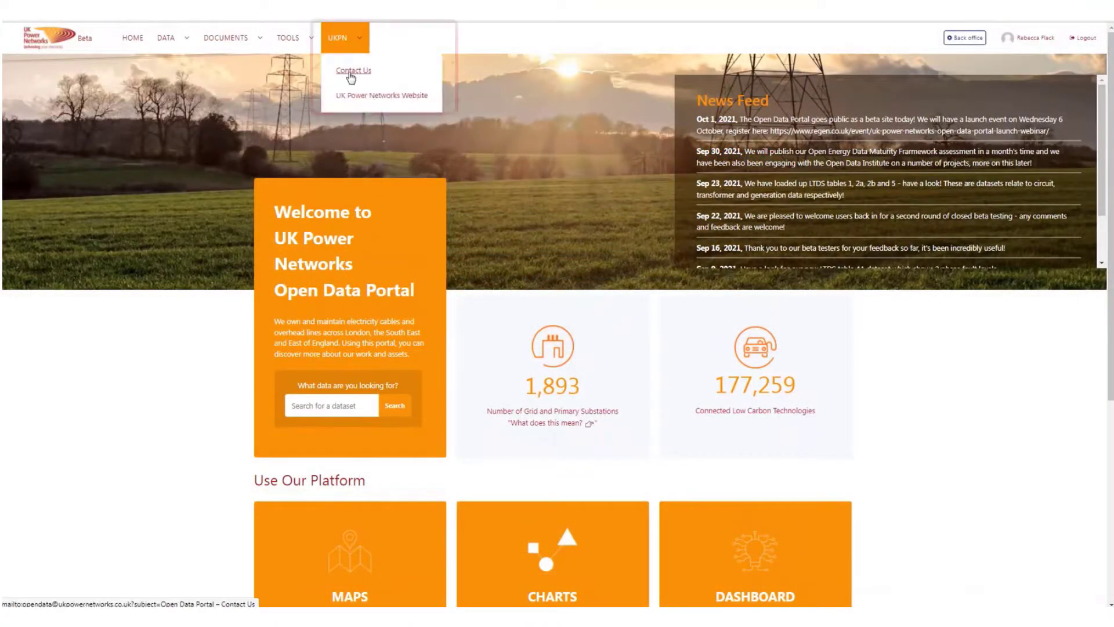